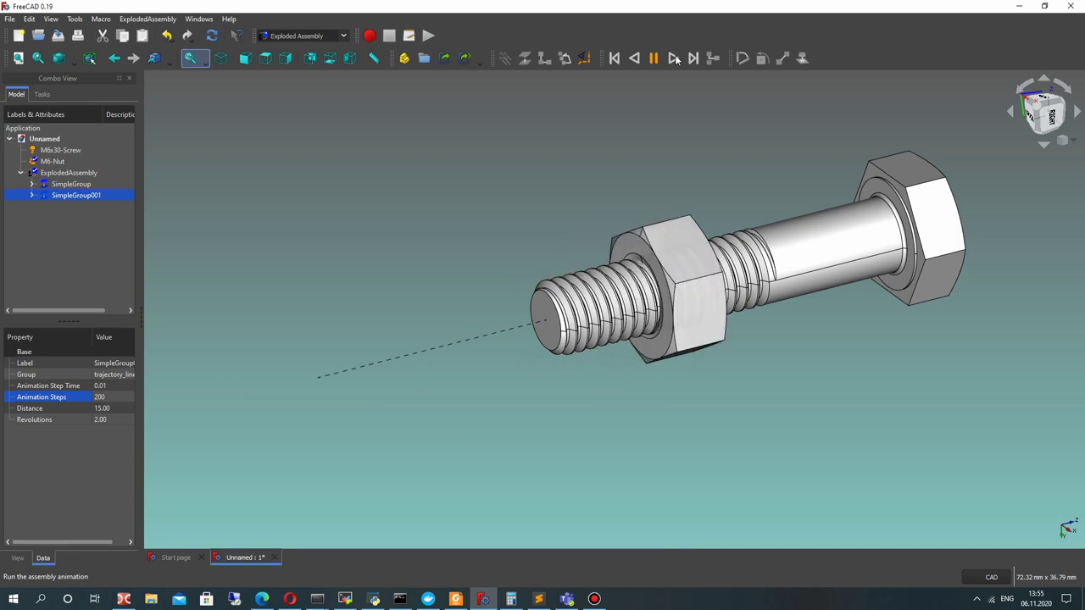
Run the exploded animation so the nut travels off the screw along its trajectory.
{"action": "left_click", "coordinate": [634, 60]}
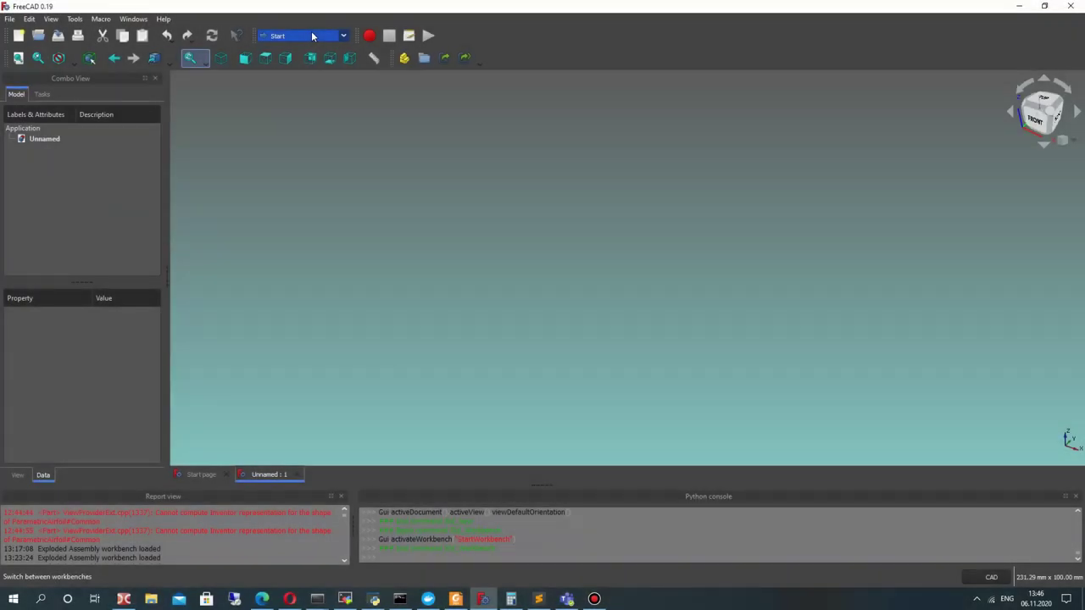
Activate the Fasteners workbench, briefly checking the Tools menu's Addon manager entry.
{"action": "left_click", "coordinate": [311, 34]}
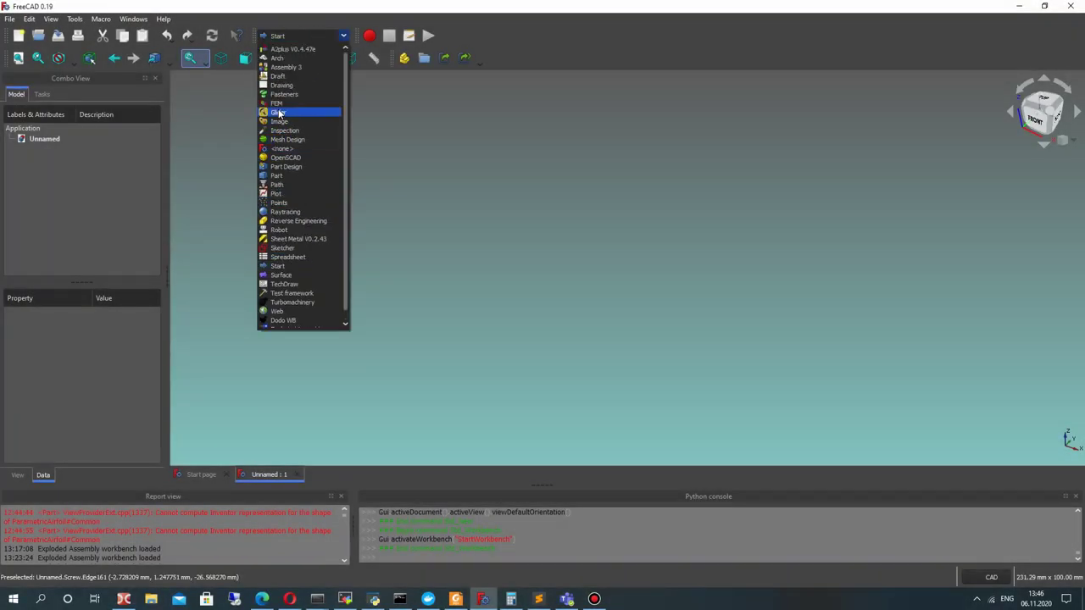
{"action": "left_click", "coordinate": [283, 94]}
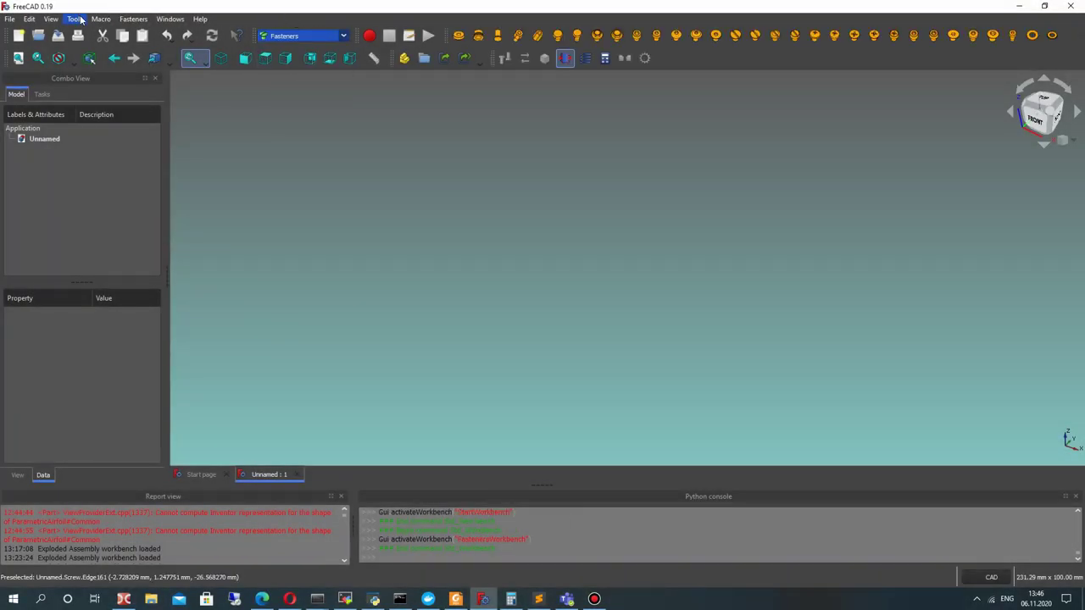
{"action": "left_click", "coordinate": [78, 19]}
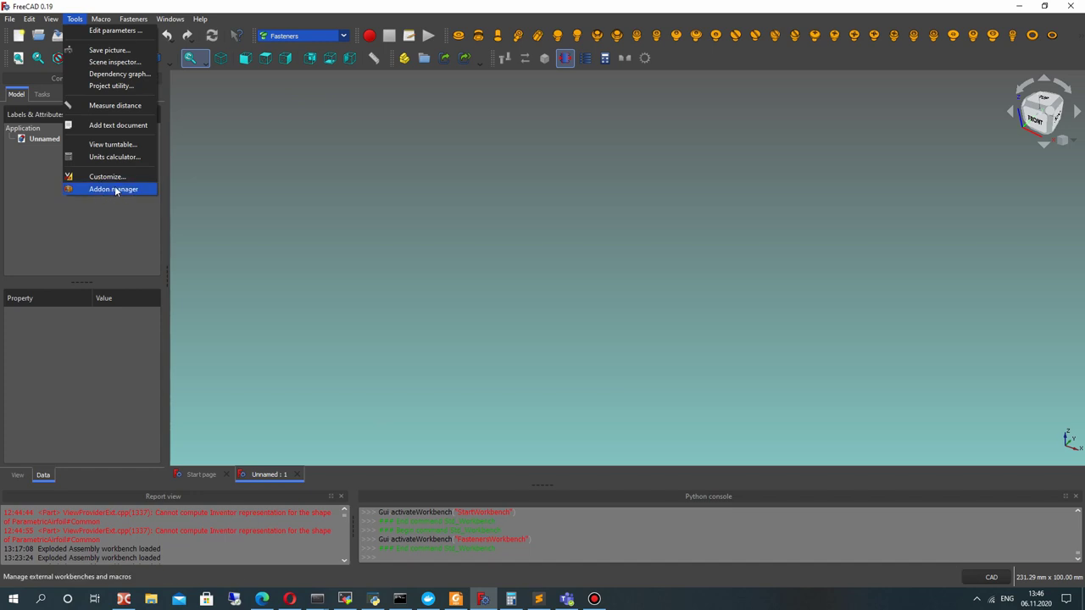
{"action": "left_click", "coordinate": [751, 63]}
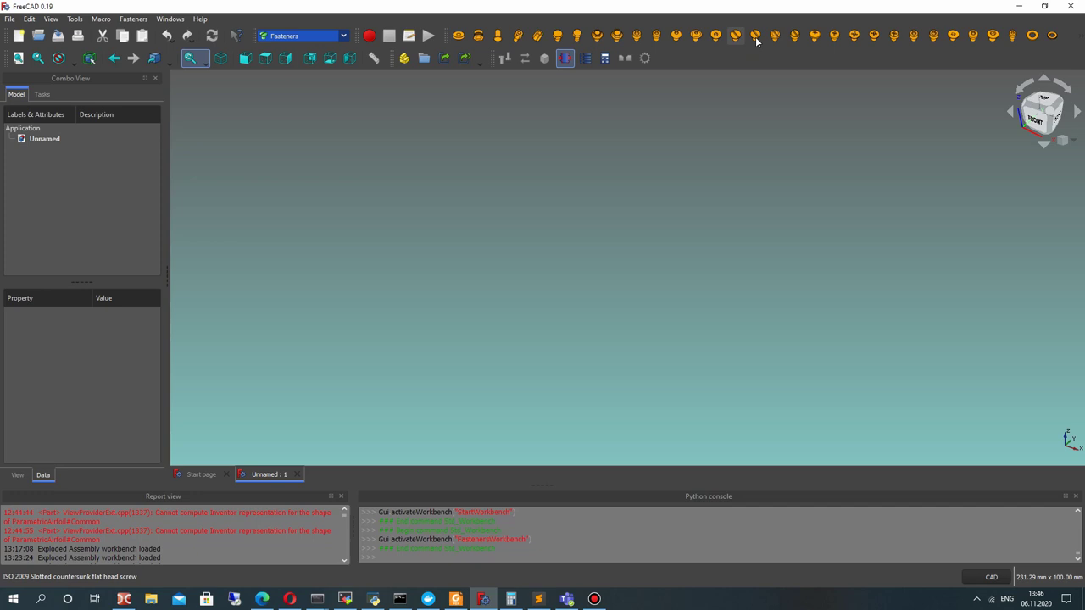
Add an ISO 4014 M6x30 hex-head screw and set its thread property to true.
{"action": "left_click", "coordinate": [559, 36]}
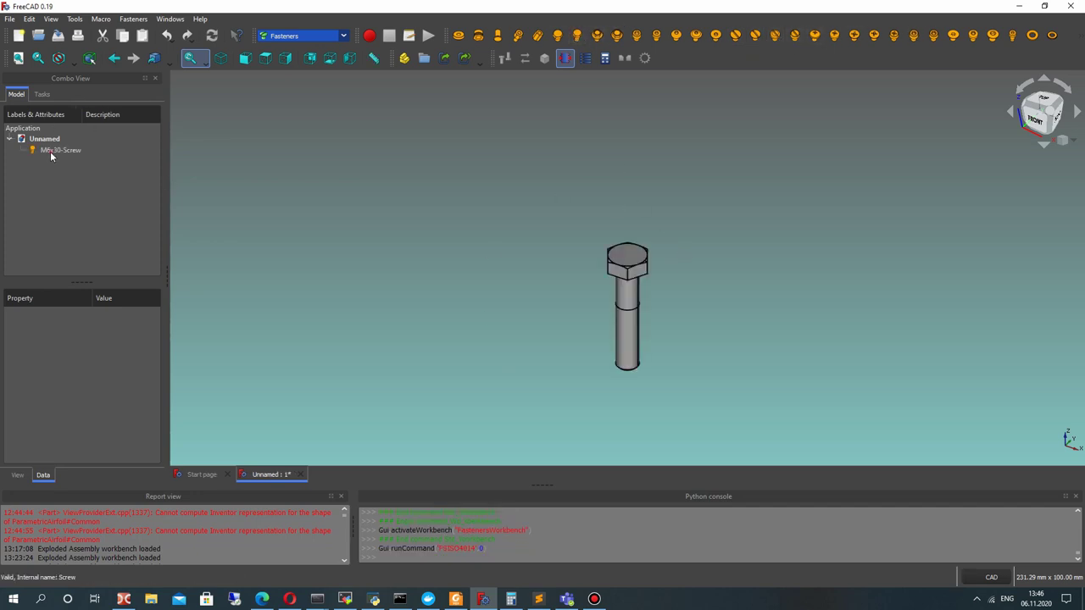
{"action": "left_click", "coordinate": [51, 150]}
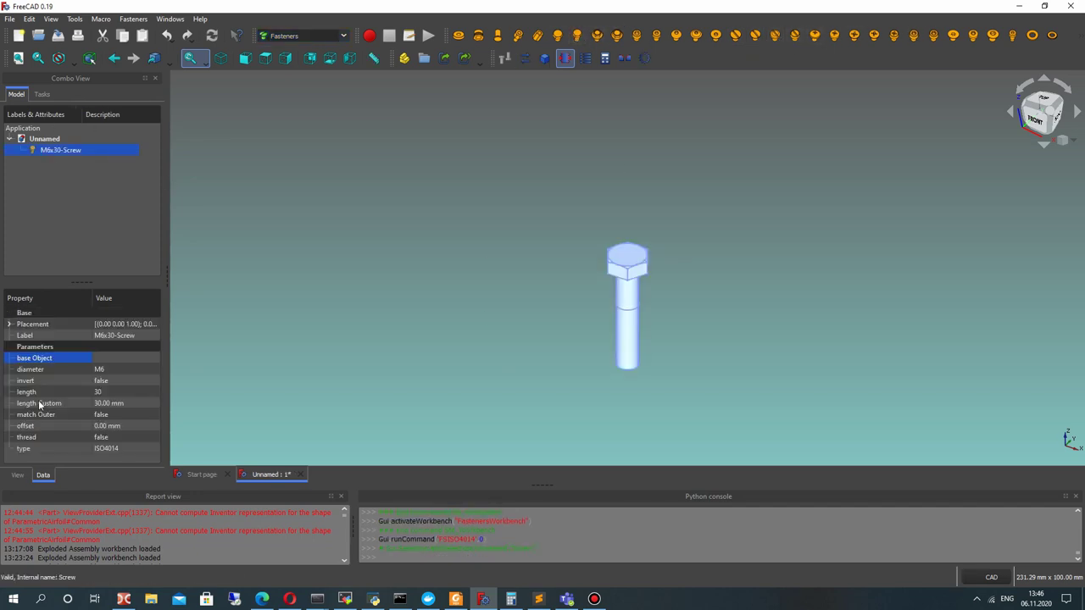
{"action": "left_click", "coordinate": [106, 439]}
{"action": "left_click", "coordinate": [100, 459]}
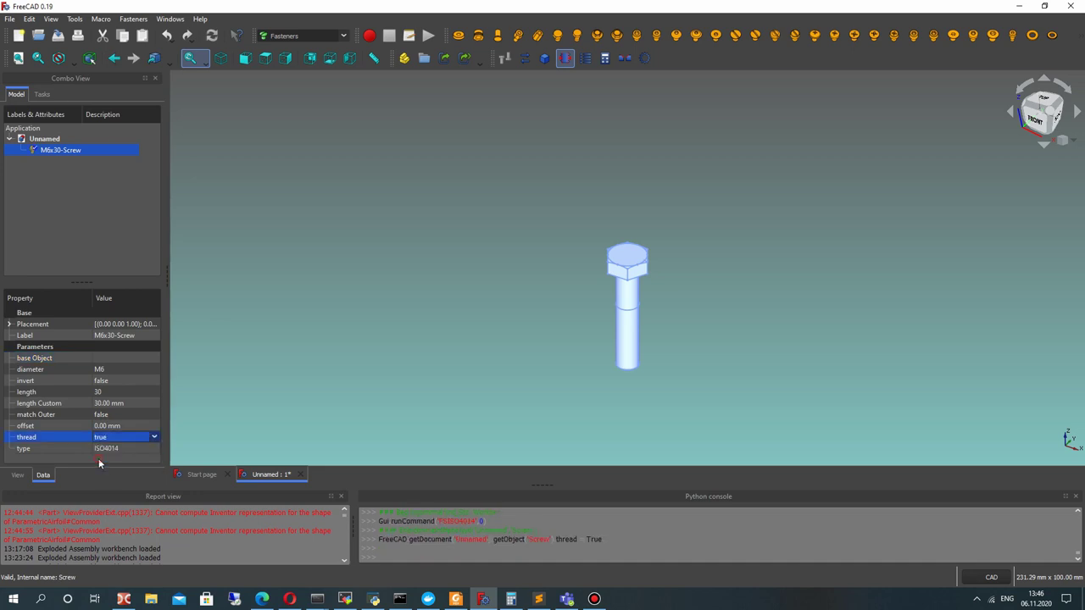
Orbit and zoom around the threaded screw to show its head, then reselect it.
{"action": "left_click", "coordinate": [451, 299]}
{"action": "scroll", "coordinate": [685, 340], "scroll_direction": "up", "scroll_amount": 3}
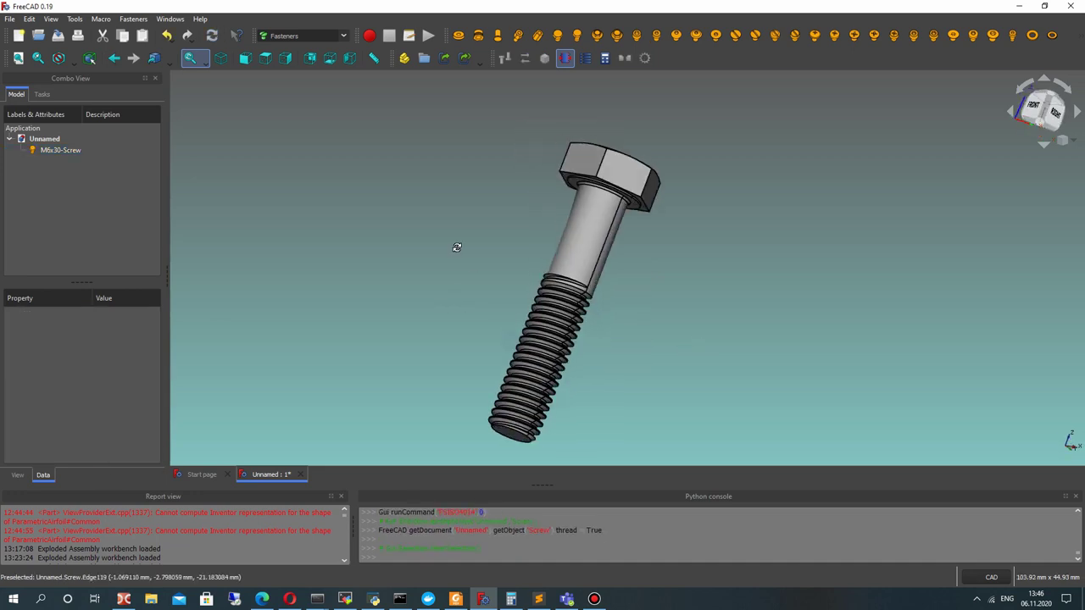
{"action": "mouse_move", "coordinate": [511, 340]}
{"action": "middle_mouse_down"}
{"action": "mouse_move", "coordinate": [367, 196]}
{"action": "mouse_move", "coordinate": [669, 208]}
{"action": "middle_mouse_up"}
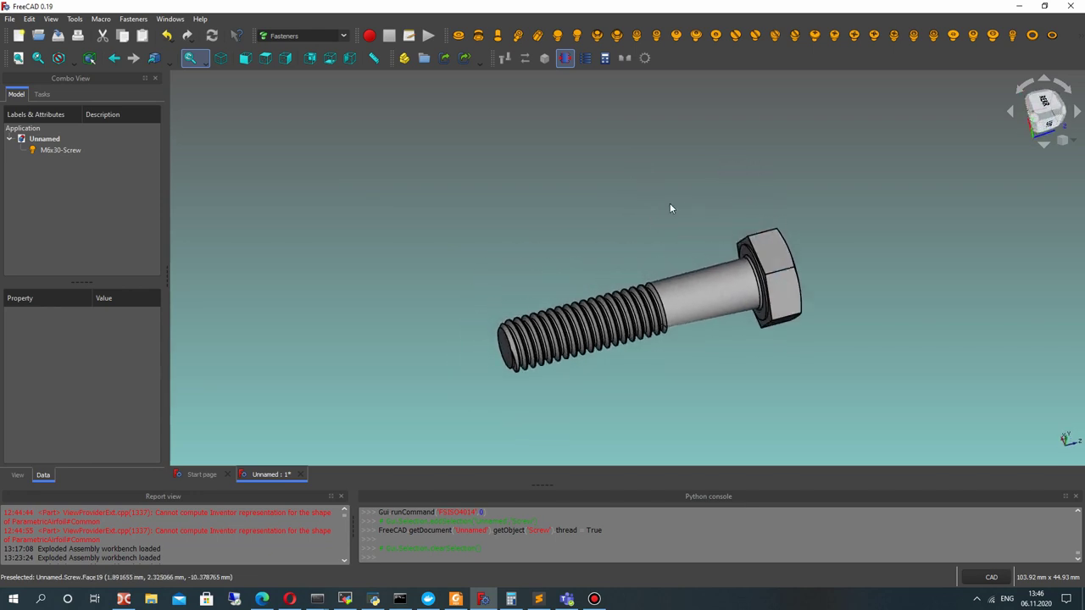
{"action": "scroll", "coordinate": [675, 211], "scroll_direction": "up", "scroll_amount": 2}
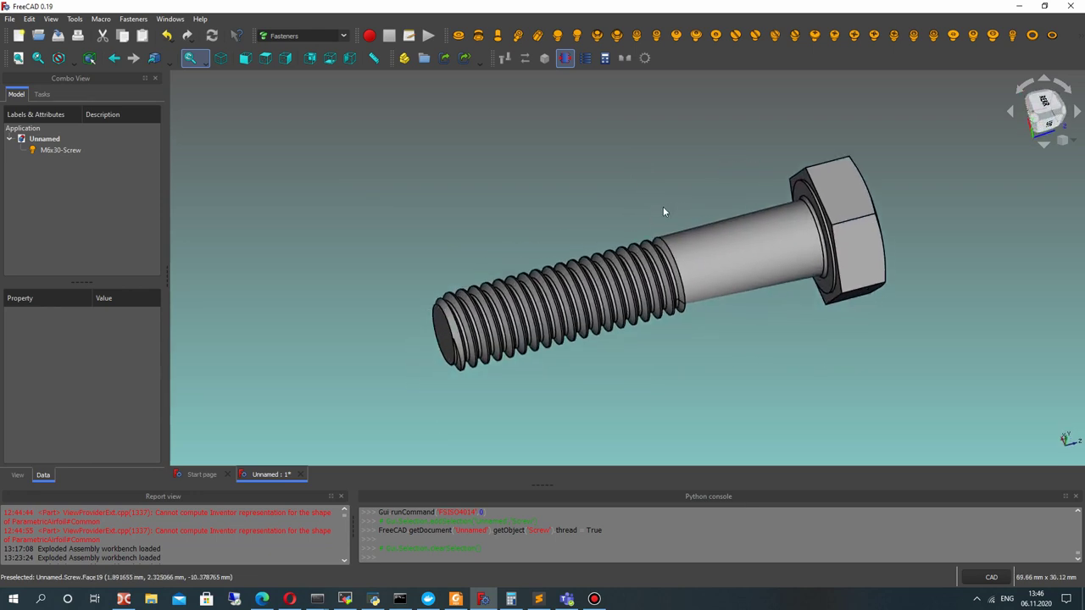
{"action": "mouse_move", "coordinate": [666, 211]}
{"action": "middle_mouse_down"}
{"action": "mouse_move", "coordinate": [640, 248]}
{"action": "mouse_move", "coordinate": [626, 206]}
{"action": "mouse_move", "coordinate": [402, 280]}
{"action": "mouse_move", "coordinate": [623, 245]}
{"action": "mouse_move", "coordinate": [416, 249]}
{"action": "mouse_move", "coordinate": [791, 264]}
{"action": "middle_mouse_up"}
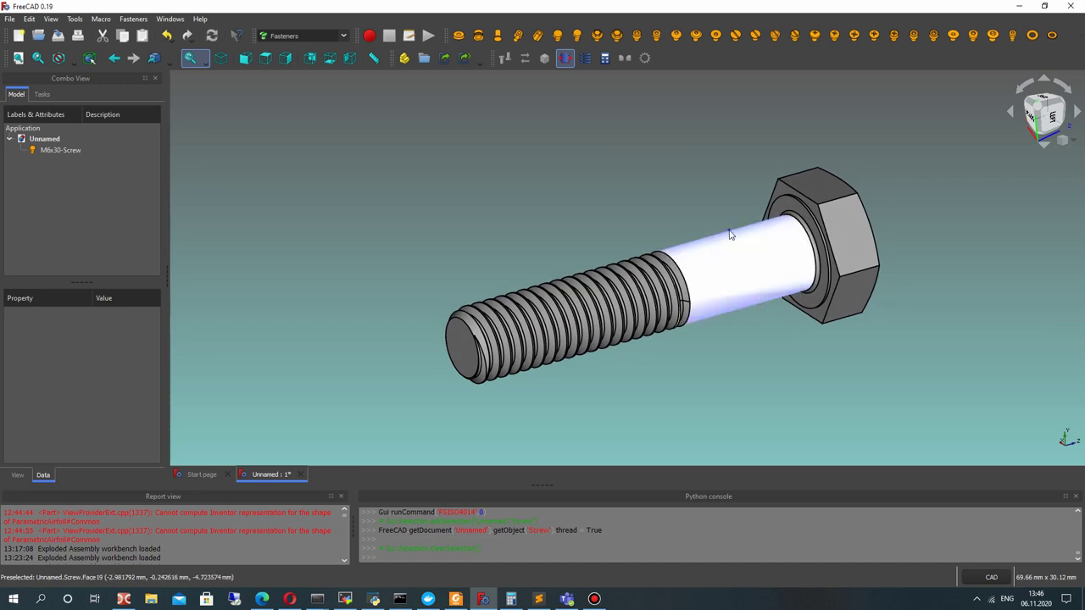
{"action": "mouse_move", "coordinate": [728, 234]}
{"action": "middle_mouse_down"}
{"action": "mouse_move", "coordinate": [811, 274]}
{"action": "mouse_move", "coordinate": [779, 283]}
{"action": "mouse_move", "coordinate": [334, 167]}
{"action": "mouse_move", "coordinate": [413, 107]}
{"action": "middle_mouse_up"}
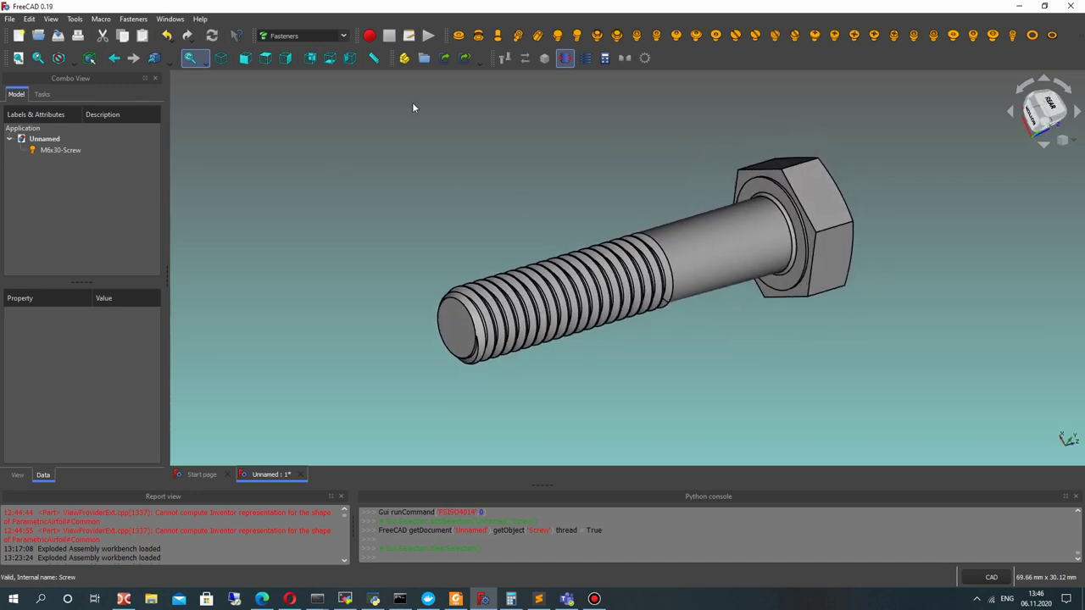
{"action": "scroll", "coordinate": [440, 295], "scroll_direction": "up", "scroll_amount": 2}
{"action": "scroll", "coordinate": [440, 295], "scroll_direction": "up", "scroll_amount": 3}
{"action": "left_click", "coordinate": [494, 293]}
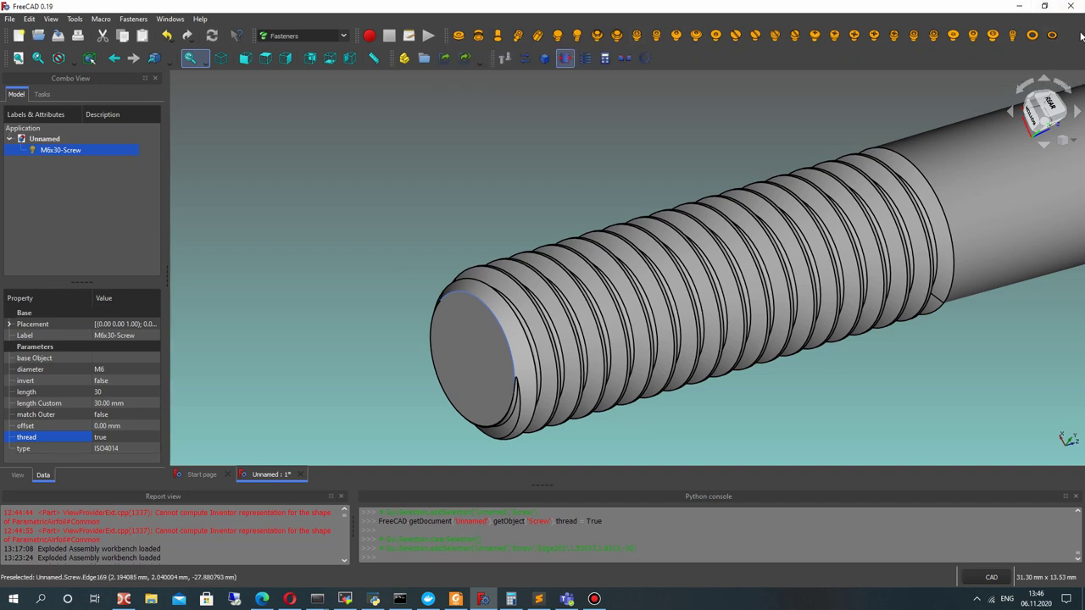
Add an ISO 4032 M6 hex nut onto the screw and set its invert option to true.
{"action": "left_click", "coordinate": [1080, 35]}
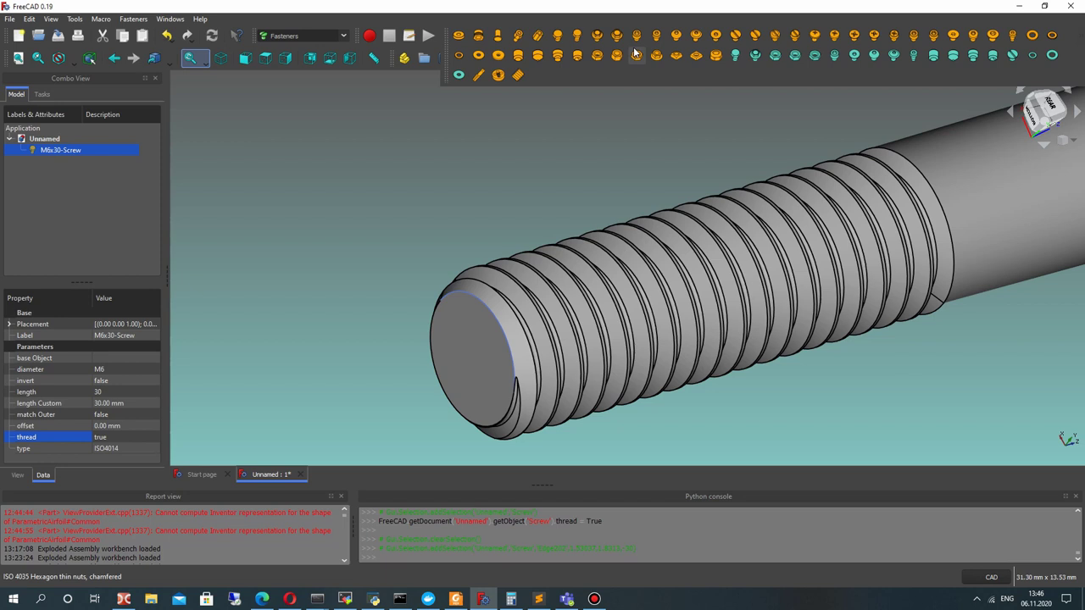
{"action": "left_click", "coordinate": [596, 63]}
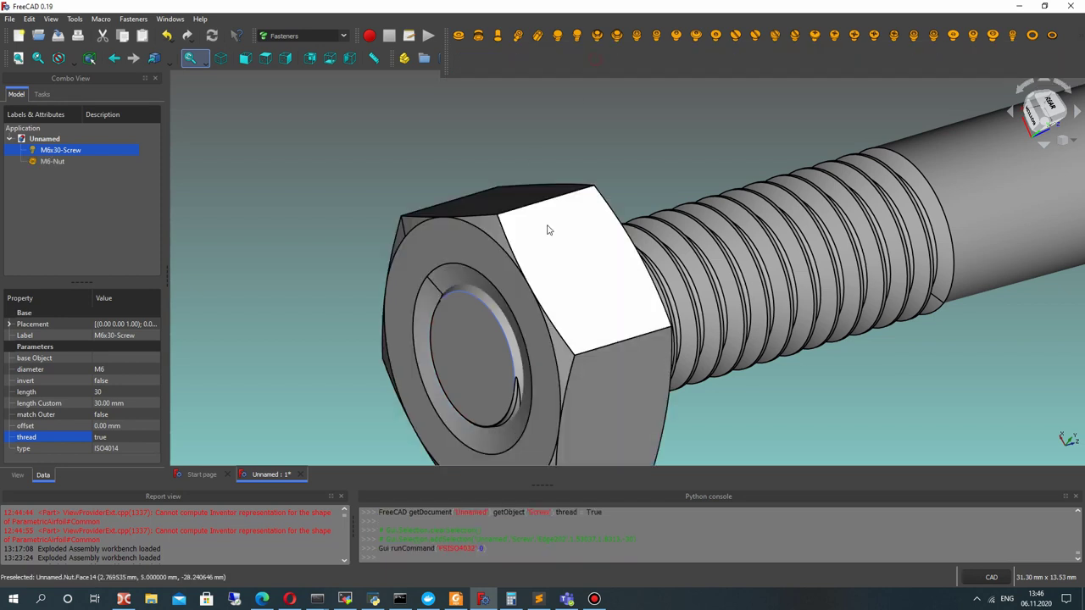
{"action": "left_click", "coordinate": [64, 162]}
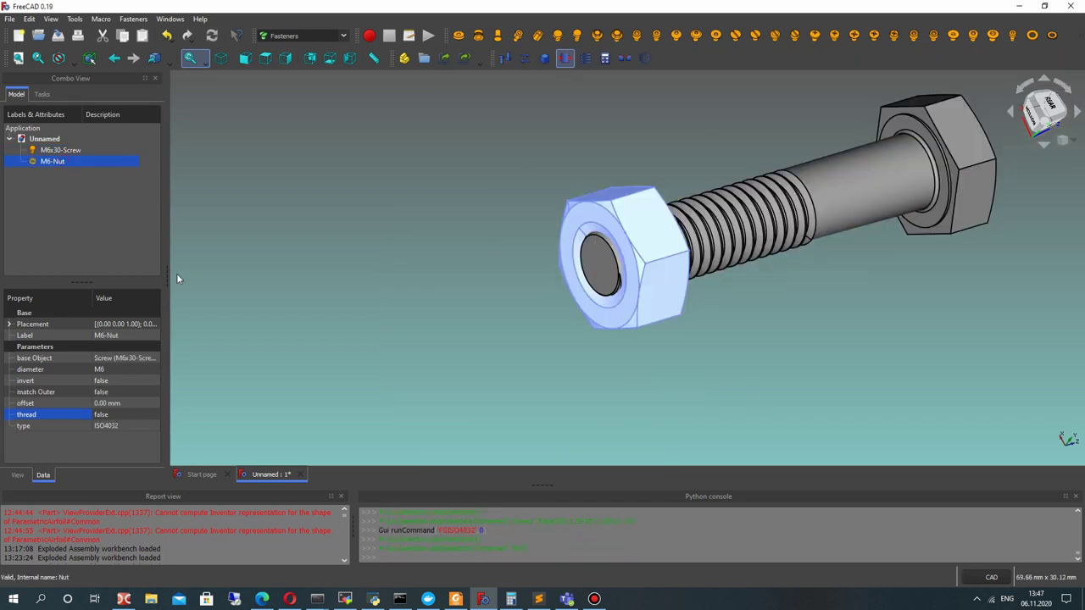
{"action": "mouse_move", "coordinate": [760, 329]}
{"action": "middle_mouse_down"}
{"action": "mouse_move", "coordinate": [581, 327]}
{"action": "mouse_move", "coordinate": [690, 303]}
{"action": "mouse_move", "coordinate": [695, 314]}
{"action": "middle_mouse_up"}
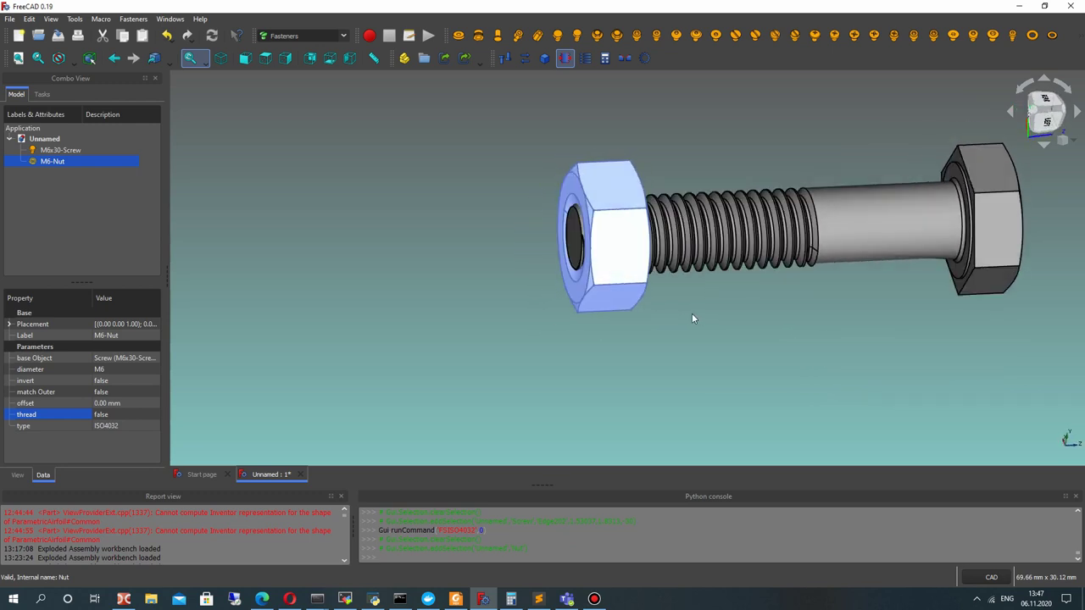
{"action": "left_click", "coordinate": [105, 386]}
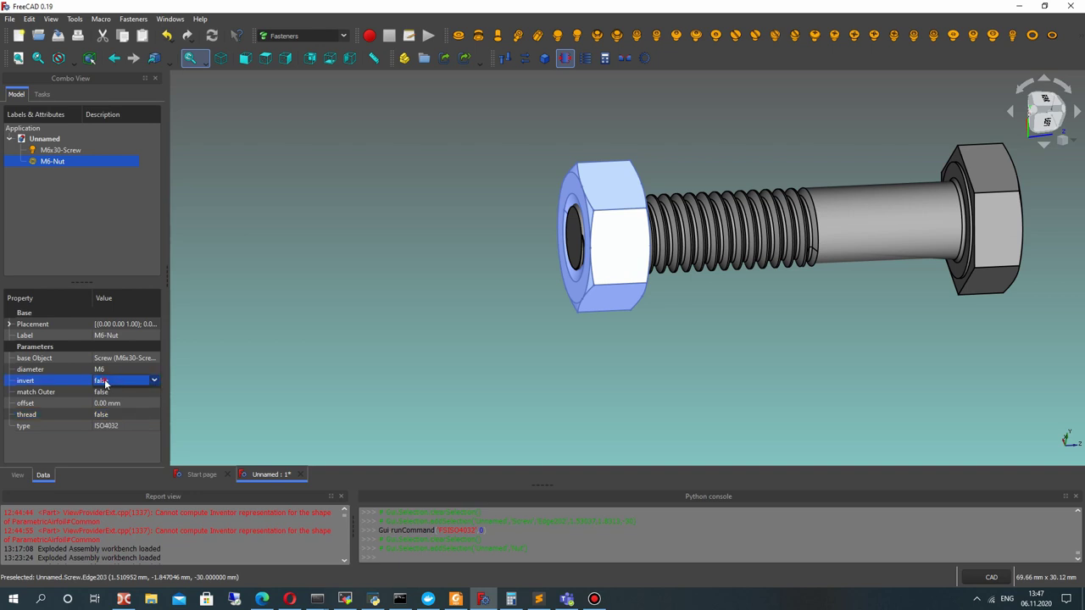
{"action": "left_click", "coordinate": [104, 392]}
Orbit and zoom the assembly so the nut sits on the left.
{"action": "left_click", "coordinate": [458, 301]}
{"action": "middle_click_drag", "start_coordinate": [458, 302], "coordinate": [564, 310]}
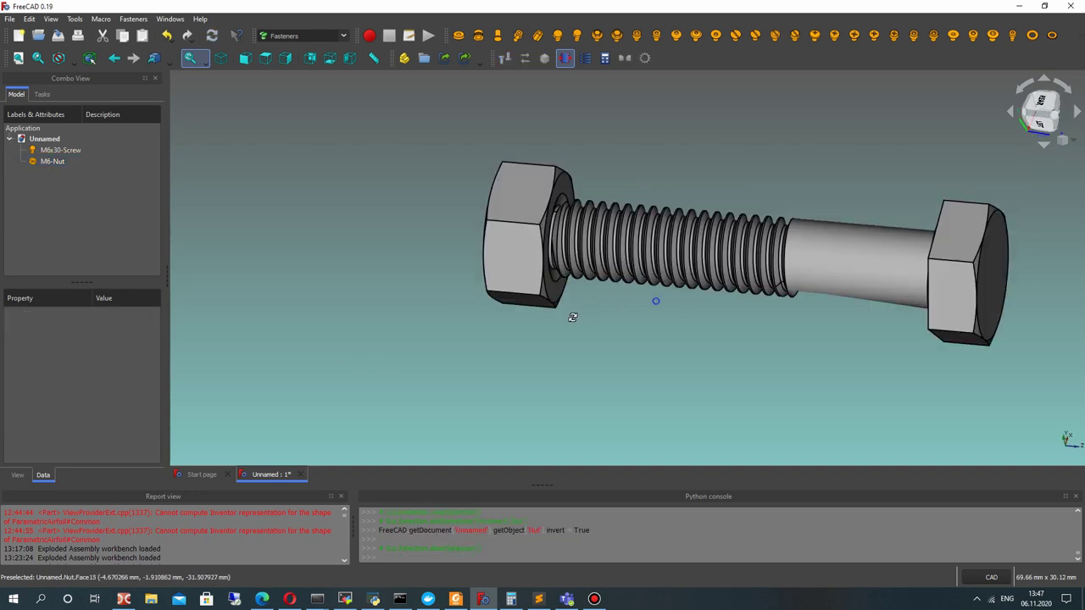
{"action": "scroll", "coordinate": [565, 310], "scroll_direction": "up", "scroll_amount": 3}
{"action": "scroll", "coordinate": [559, 254], "scroll_direction": "up", "scroll_amount": 4}
{"action": "scroll", "coordinate": [550, 155], "scroll_direction": "up", "scroll_amount": 4}
{"action": "scroll", "coordinate": [550, 155], "scroll_direction": "down", "scroll_amount": 2}
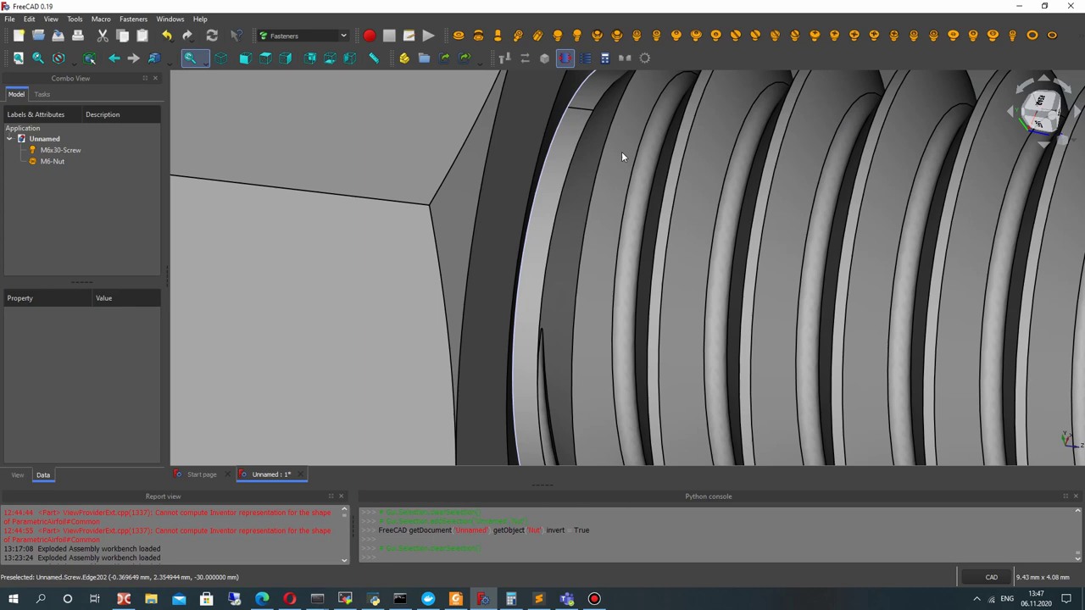
{"action": "scroll", "coordinate": [621, 154], "scroll_direction": "down", "scroll_amount": 4}
{"action": "scroll", "coordinate": [537, 161], "scroll_direction": "down", "scroll_amount": 5}
{"action": "mouse_move", "coordinate": [507, 362]}
{"action": "middle_mouse_down"}
{"action": "mouse_move", "coordinate": [678, 375]}
{"action": "mouse_move", "coordinate": [625, 243]}
{"action": "middle_mouse_up"}
{"action": "scroll", "coordinate": [624, 242], "scroll_direction": "up", "scroll_amount": 3}
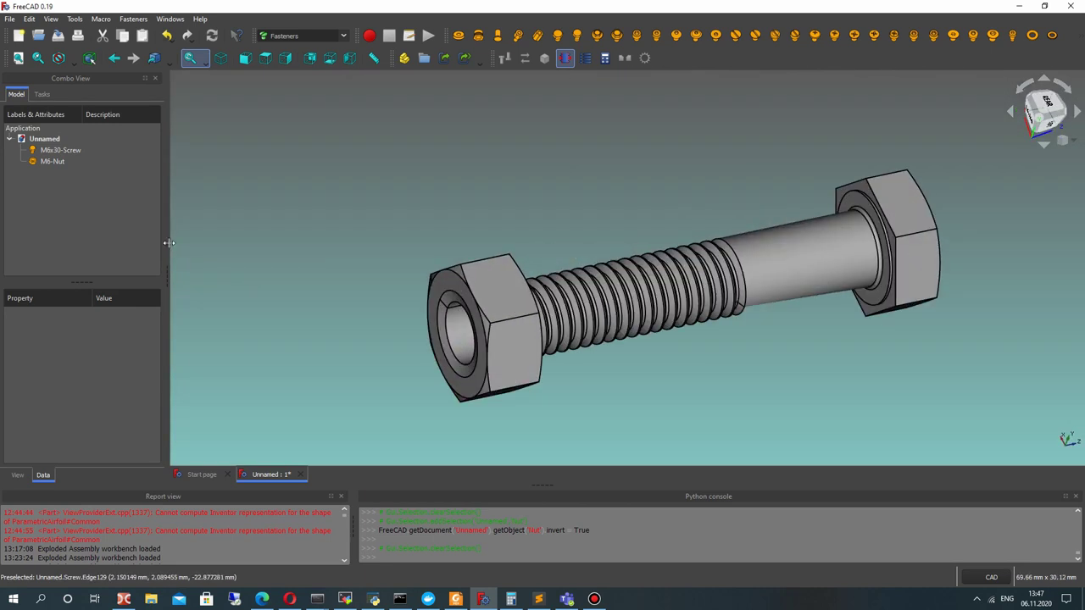
Set the M6 nut's offset to 20 mm and view the moved nut.
{"action": "left_click", "coordinate": [53, 161]}
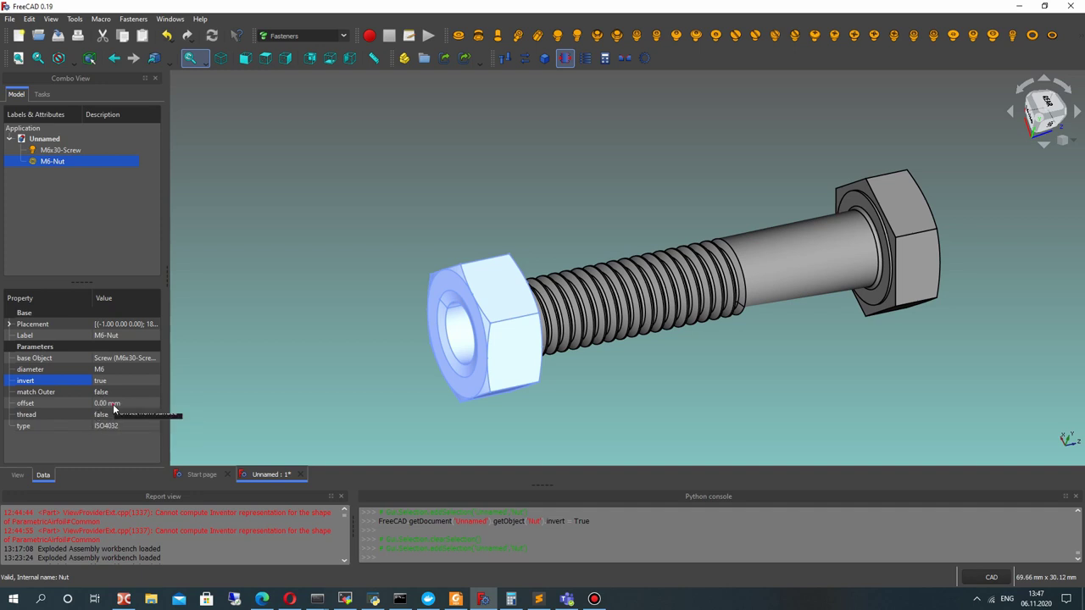
{"action": "left_click", "coordinate": [115, 403]}
{"action": "type", "text": "20"}
{"action": "key", "text": "Return"}
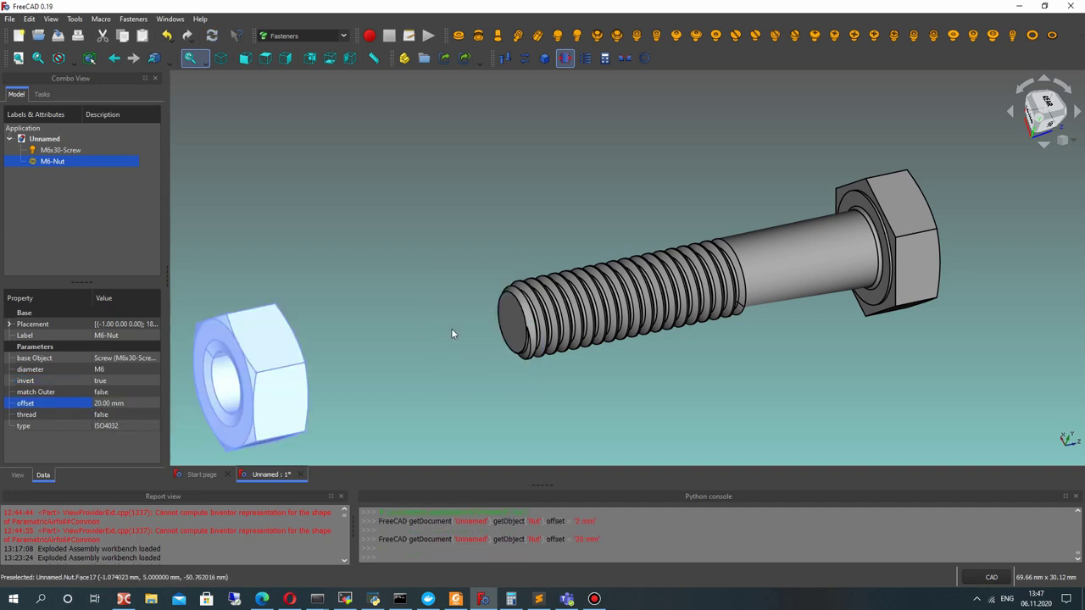
{"action": "scroll", "coordinate": [451, 328], "scroll_direction": "down", "scroll_amount": 3}
{"action": "middle_click_drag", "start_coordinate": [613, 331], "coordinate": [402, 289]}
{"action": "left_click", "coordinate": [402, 289]}
{"action": "scroll", "coordinate": [373, 221], "scroll_direction": "up", "scroll_amount": 2}
{"action": "scroll", "coordinate": [372, 221], "scroll_direction": "up", "scroll_amount": 3}
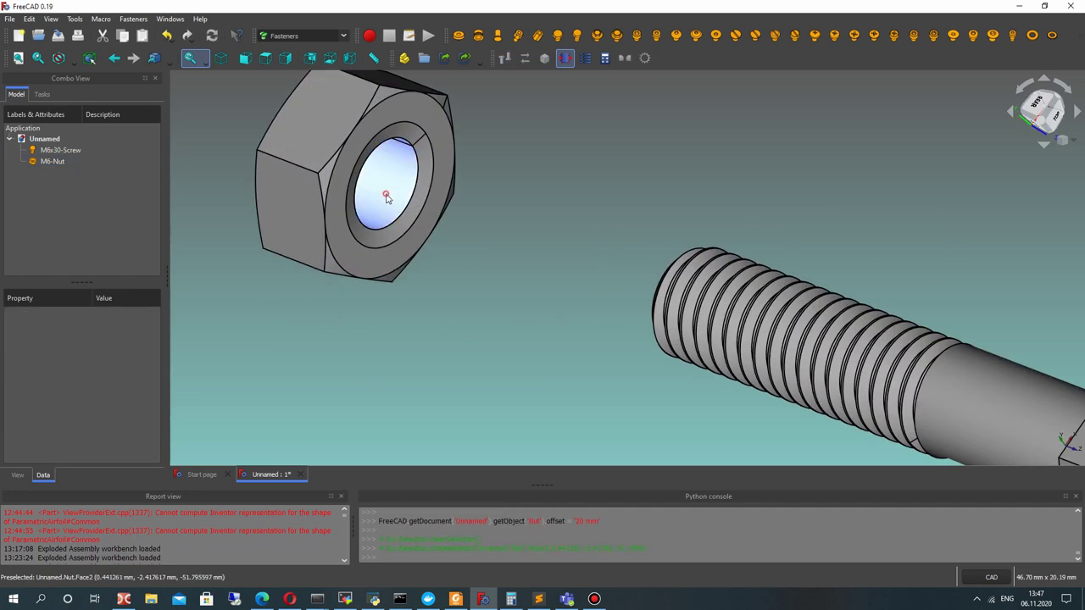
Set the nut's thread property to true and orbit to view nut and bolt.
{"action": "left_click", "coordinate": [386, 182]}
{"action": "left_click", "coordinate": [116, 415]}
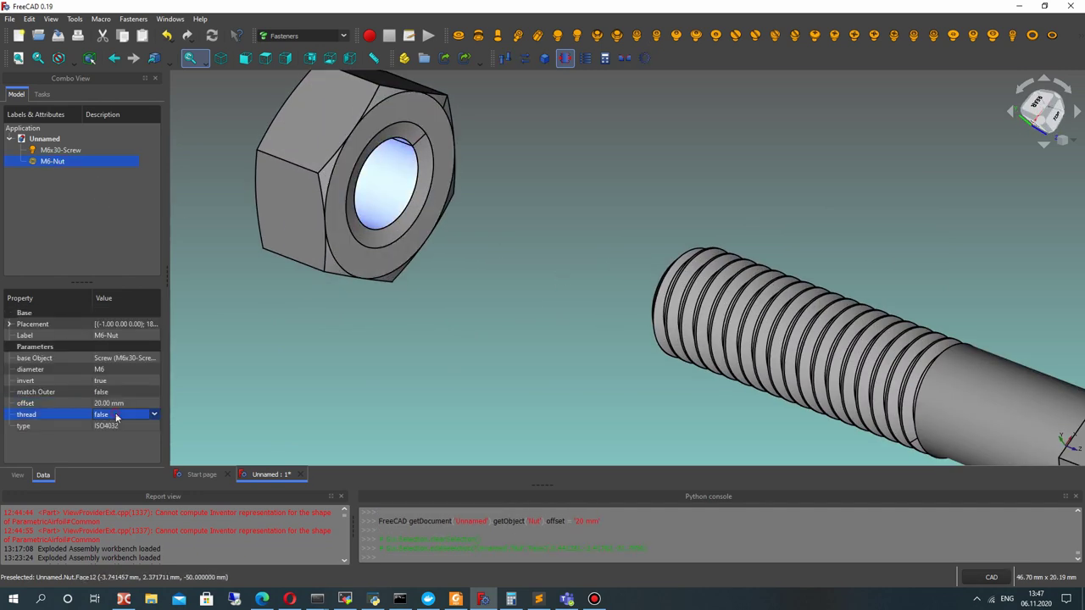
{"action": "left_click", "coordinate": [104, 437]}
{"action": "left_click", "coordinate": [460, 246]}
{"action": "scroll", "coordinate": [460, 246], "scroll_direction": "down", "scroll_amount": 3}
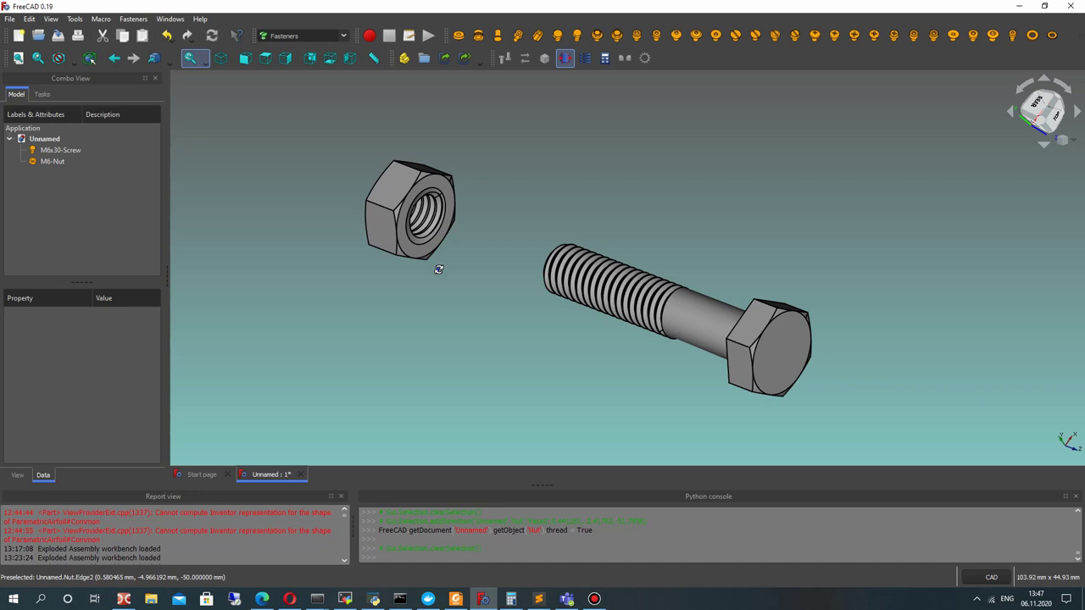
{"action": "mouse_move", "coordinate": [435, 266]}
{"action": "middle_mouse_down"}
{"action": "mouse_move", "coordinate": [698, 339]}
{"action": "mouse_move", "coordinate": [726, 261]}
{"action": "mouse_move", "coordinate": [571, 267]}
{"action": "mouse_move", "coordinate": [545, 242]}
{"action": "mouse_move", "coordinate": [537, 199]}
{"action": "mouse_move", "coordinate": [393, 163]}
{"action": "middle_mouse_up"}
Switch to the Exploded Assembly workbench and select the new ExplodedAssembly container.
{"action": "left_click", "coordinate": [271, 38]}
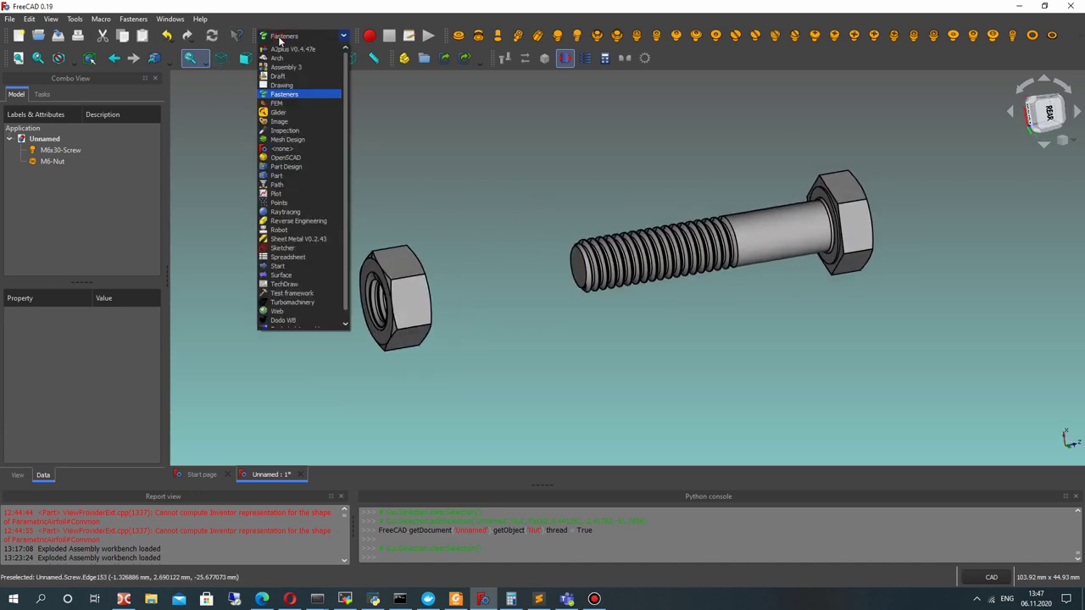
{"action": "left_click", "coordinate": [292, 328]}
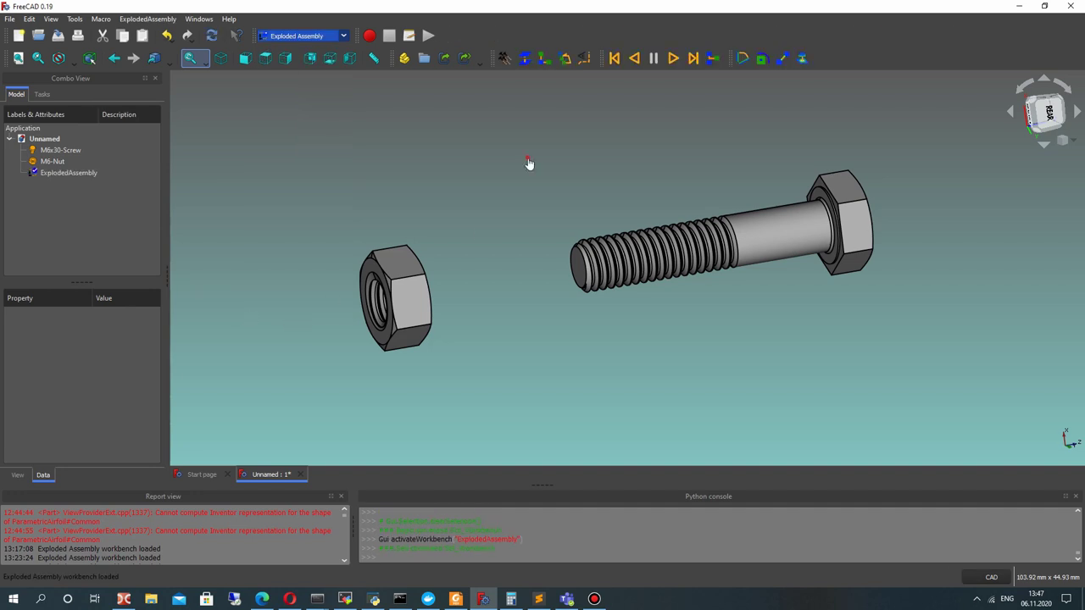
{"action": "left_click", "coordinate": [68, 172]}
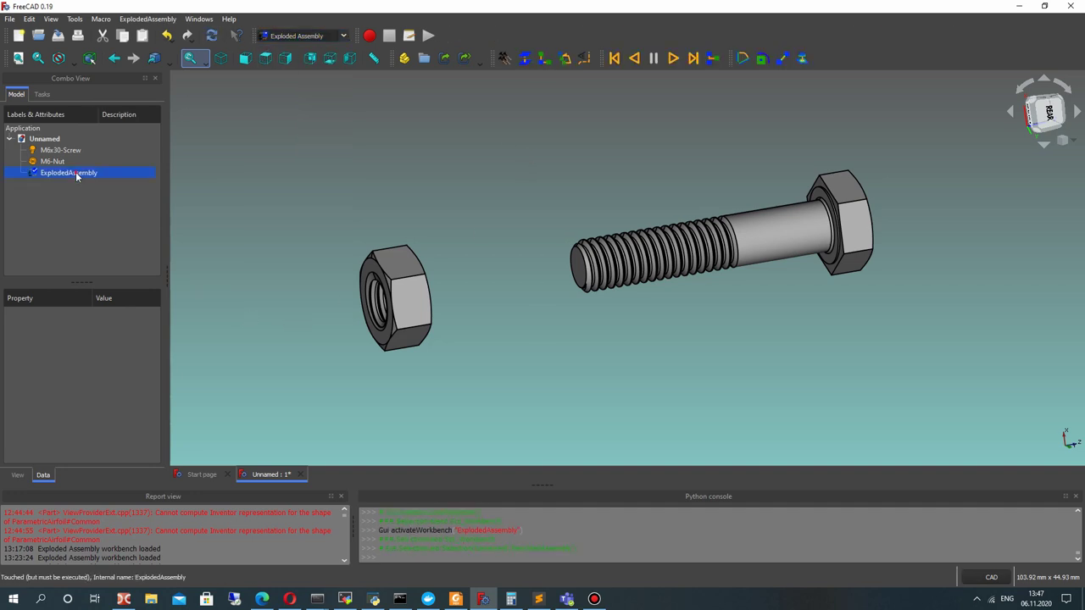
{"action": "left_click", "coordinate": [527, 128]}
Orbit around the assembly and pick the nut's flat face as the explode direction.
{"action": "middle_click_drag", "start_coordinate": [523, 279], "coordinate": [360, 228]}
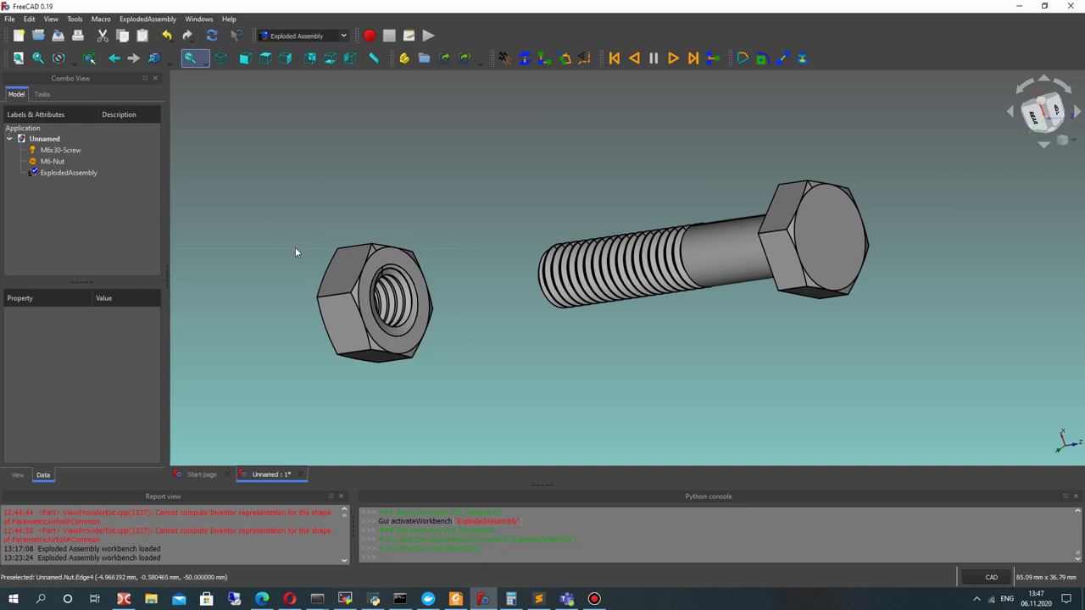
{"action": "middle_click_drag", "start_coordinate": [430, 318], "coordinate": [472, 363]}
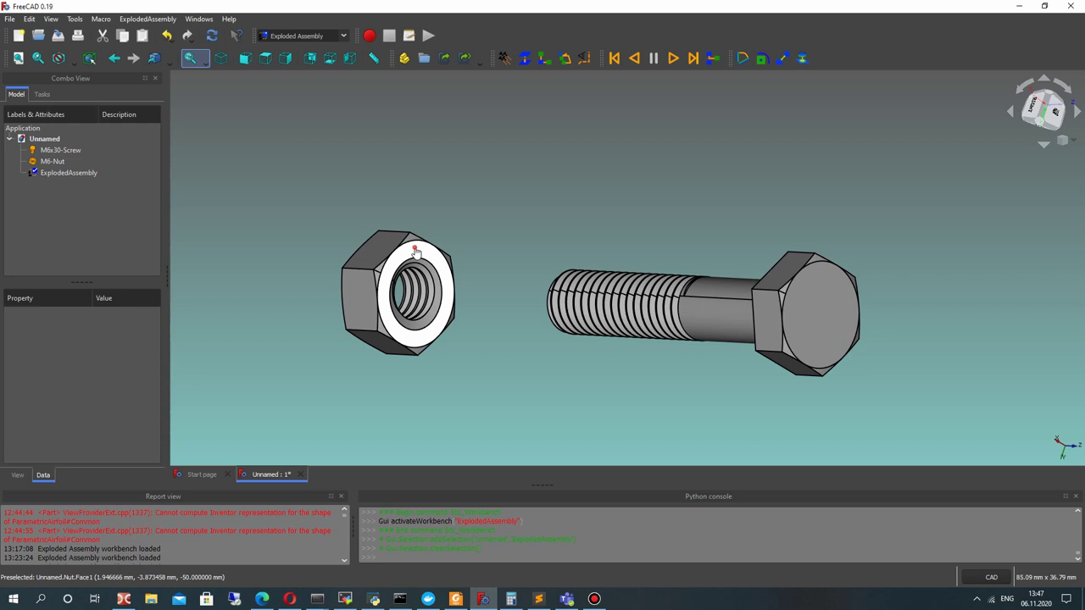
{"action": "left_click", "coordinate": [416, 251]}
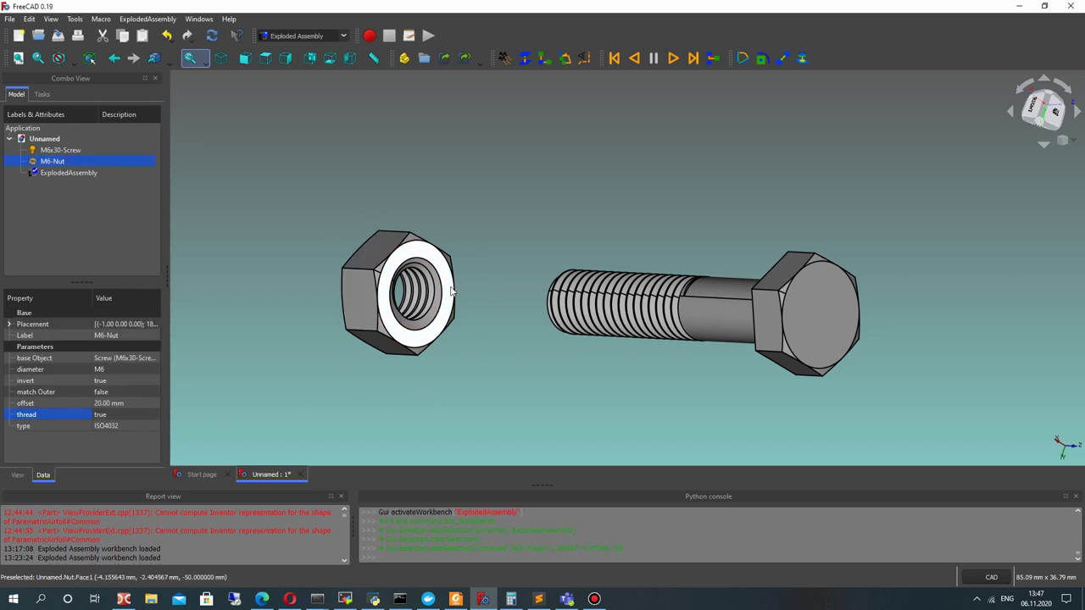
{"action": "mouse_move", "coordinate": [430, 340]}
{"action": "middle_mouse_down"}
{"action": "mouse_move", "coordinate": [565, 355]}
{"action": "mouse_move", "coordinate": [491, 367]}
{"action": "middle_mouse_up"}
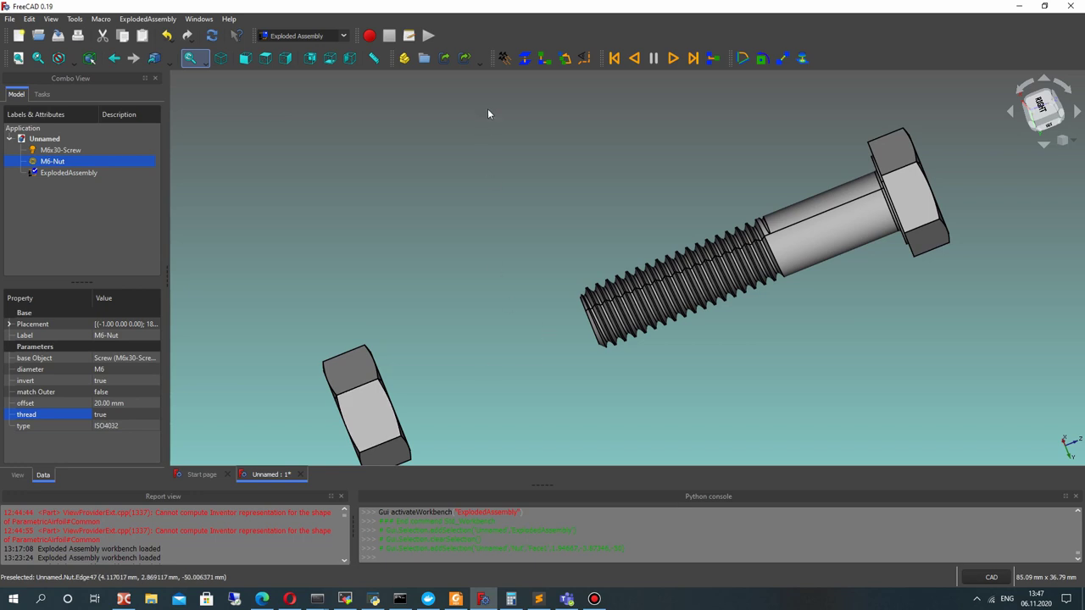
Create a SimpleGroup explode step for the nut with a Distance of 20.00.
{"action": "left_click", "coordinate": [524, 57]}
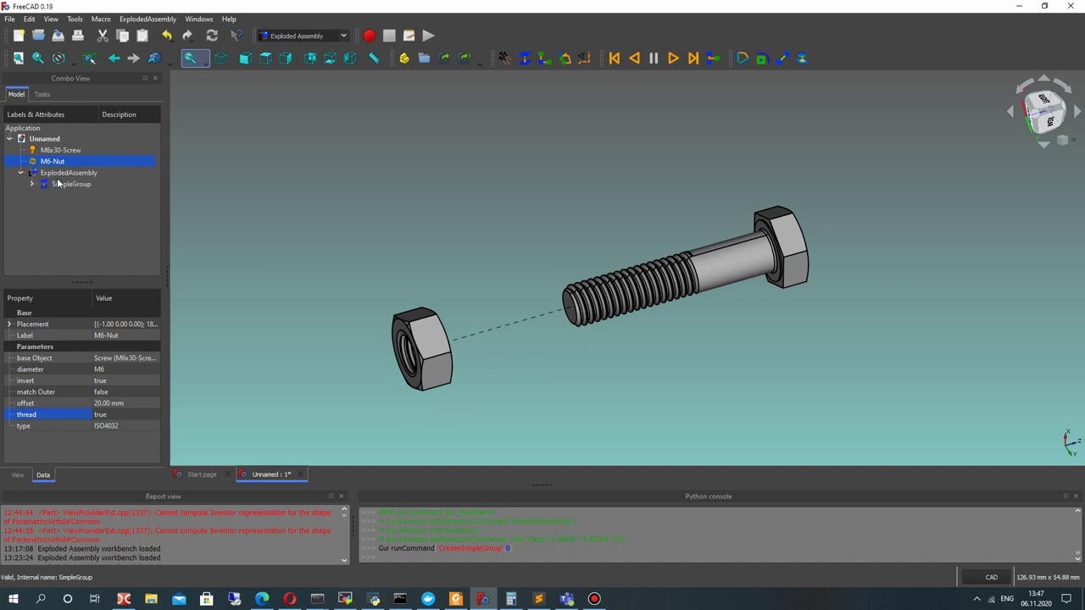
{"action": "left_click", "coordinate": [61, 184]}
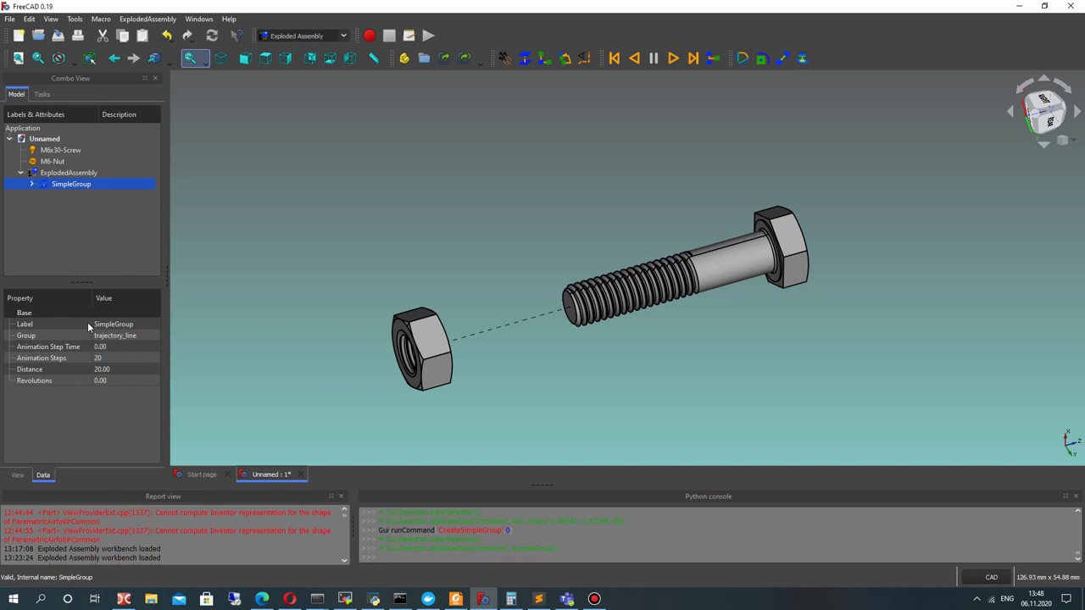
{"action": "left_click", "coordinate": [487, 365]}
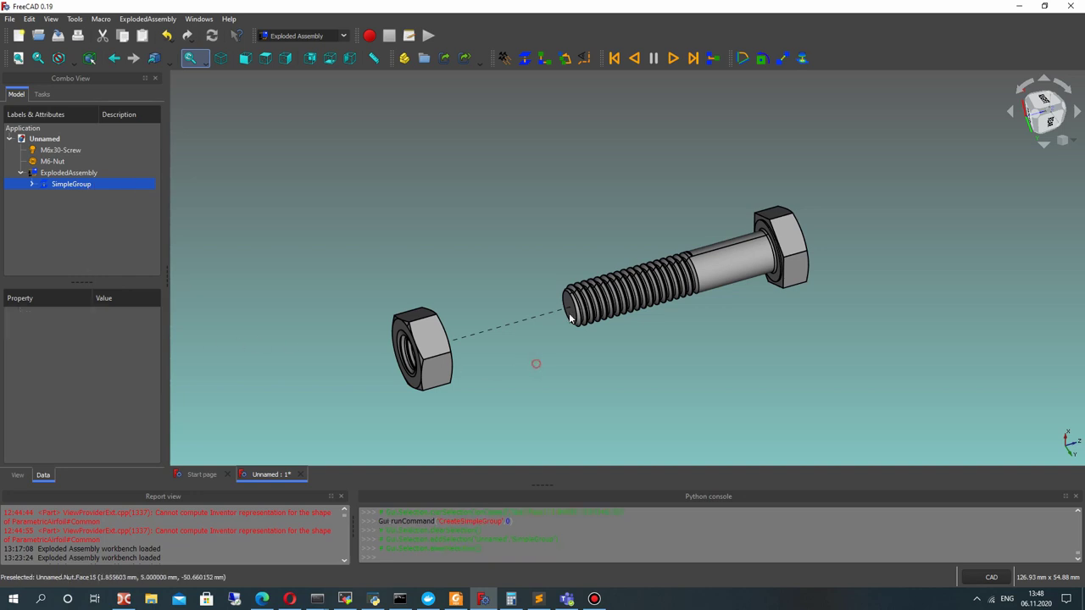
{"action": "left_click", "coordinate": [71, 184]}
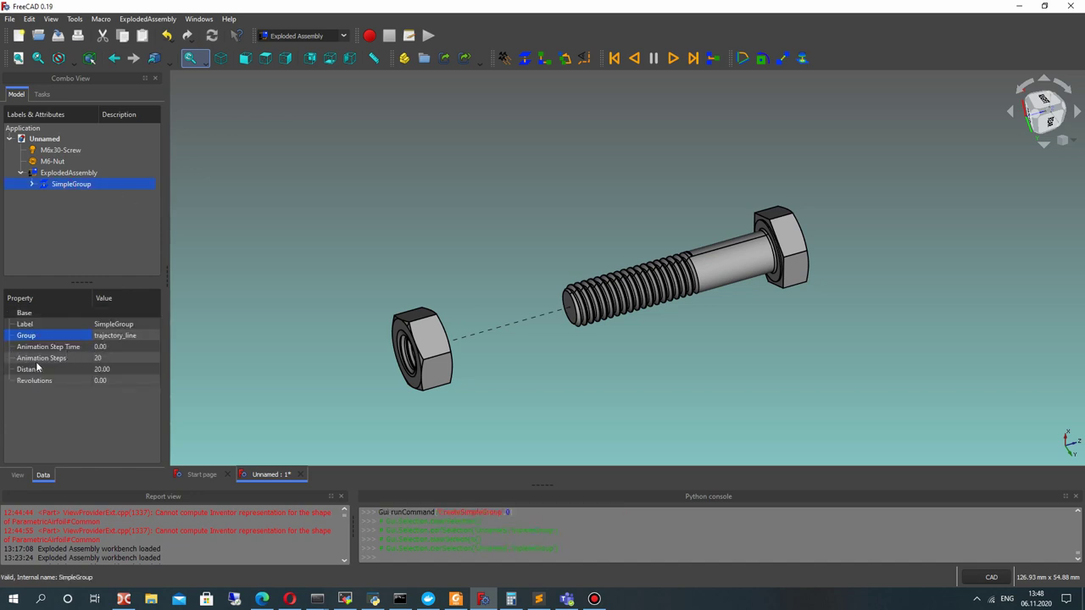
{"action": "left_click", "coordinate": [97, 373]}
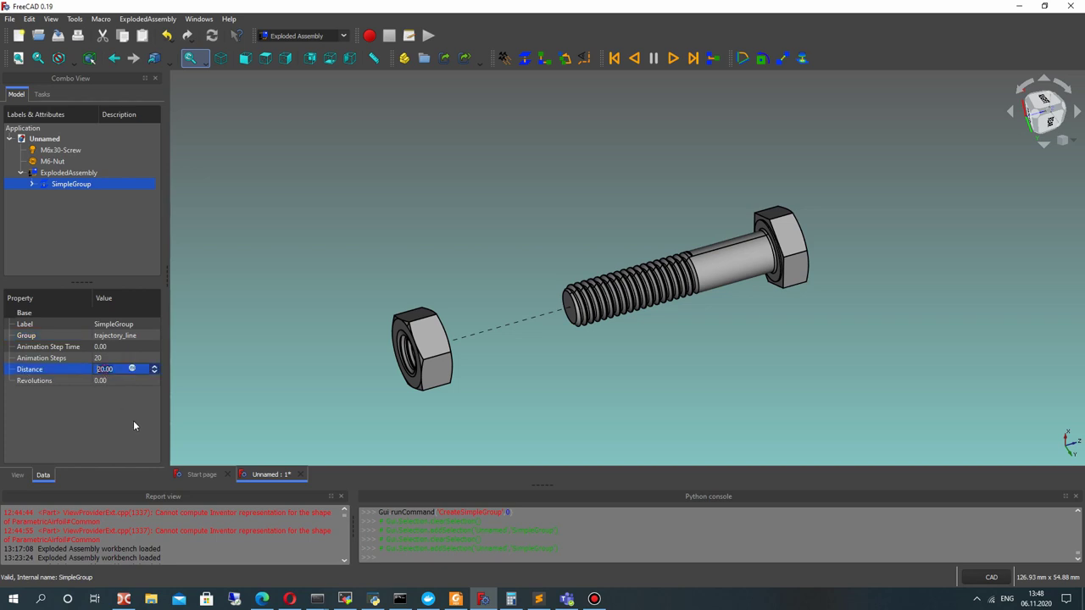
{"action": "left_click", "coordinate": [133, 421]}
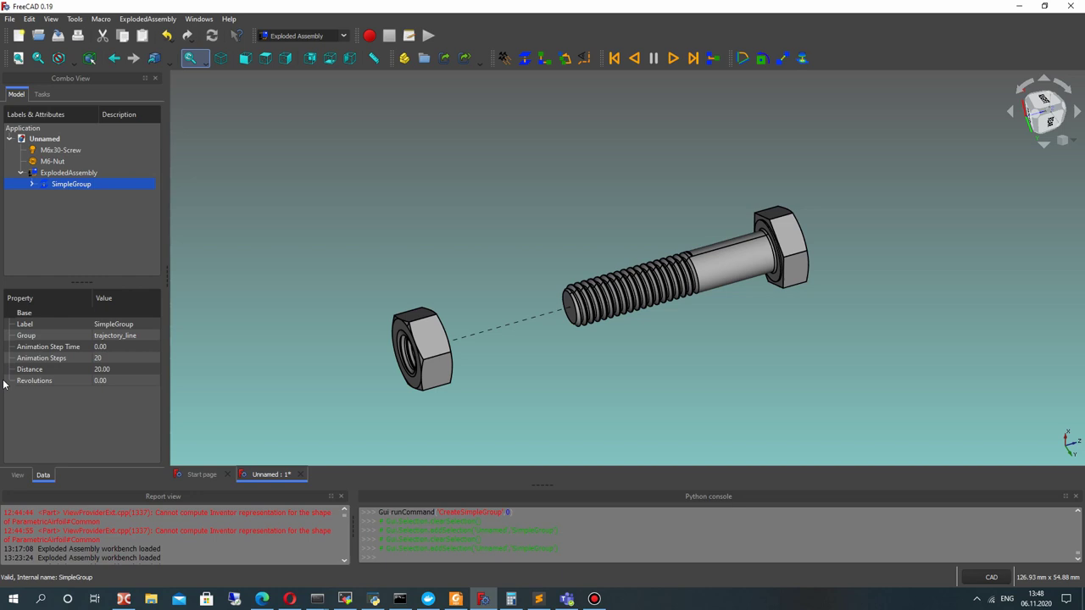
Play the nut animation forward and backward twice, then reselect SimpleGroup.
{"action": "left_click", "coordinate": [670, 60]}
{"action": "left_click", "coordinate": [634, 59]}
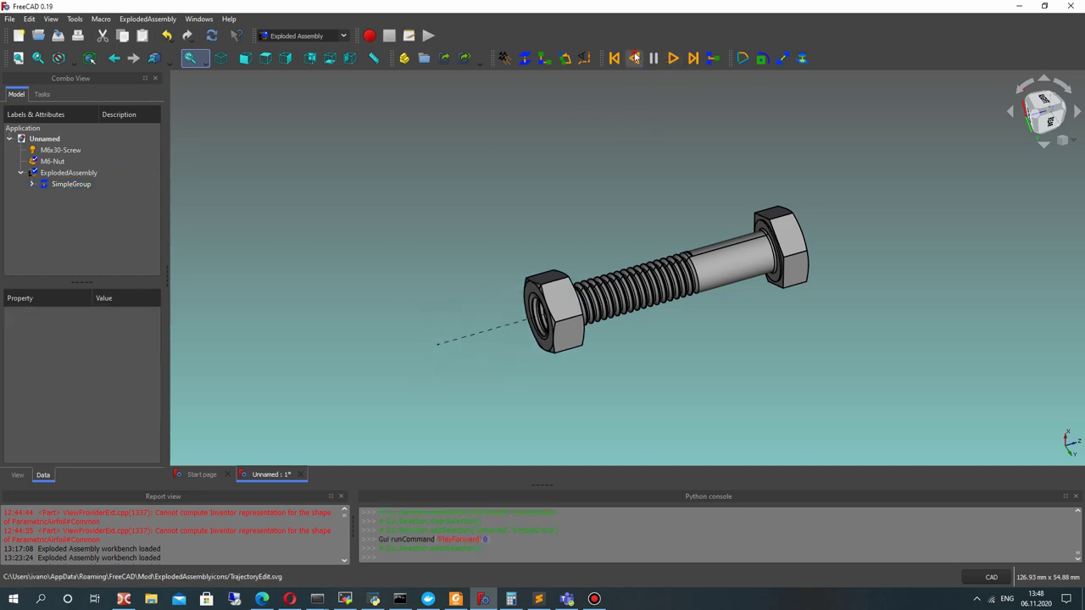
{"action": "left_click", "coordinate": [671, 60]}
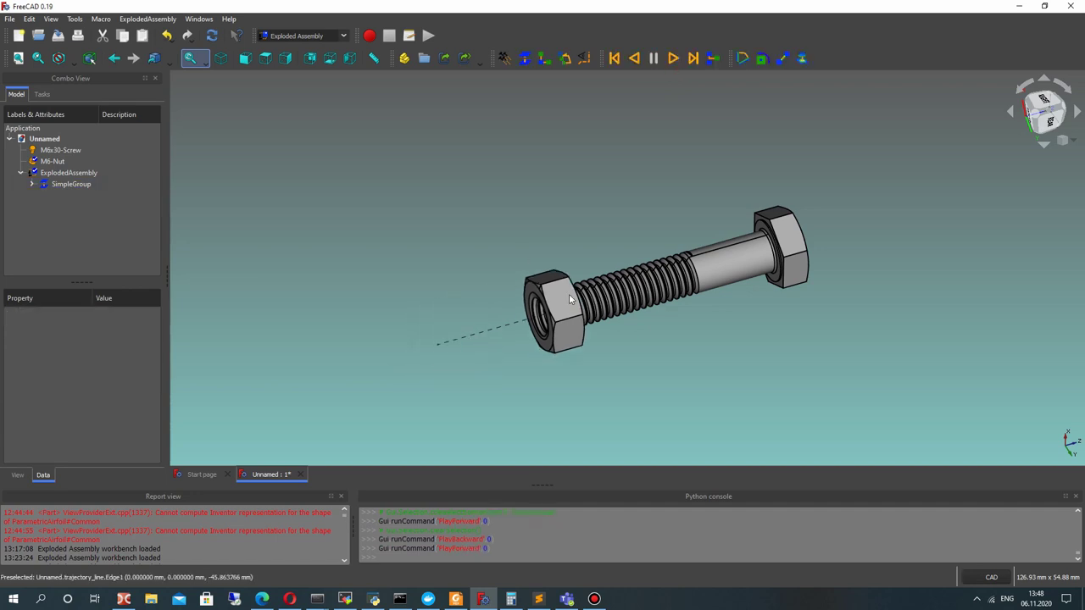
{"action": "left_click", "coordinate": [635, 59]}
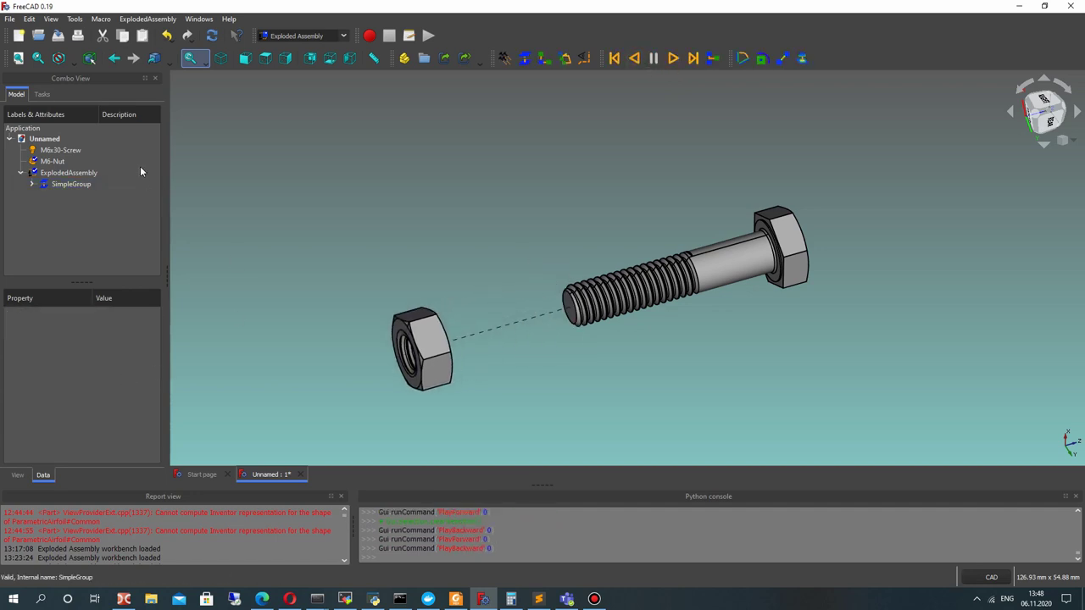
{"action": "left_click", "coordinate": [58, 186]}
Set SimpleGroup to 120 animation steps with 0.01 step time and replay the animation.
{"action": "left_click", "coordinate": [108, 358]}
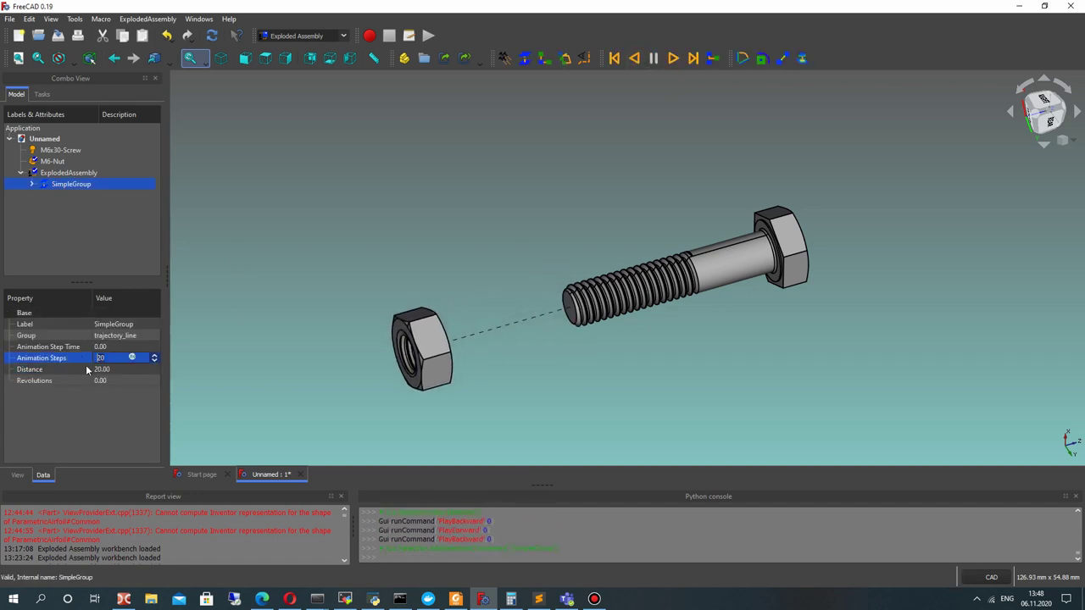
{"action": "type", "text": "1"}
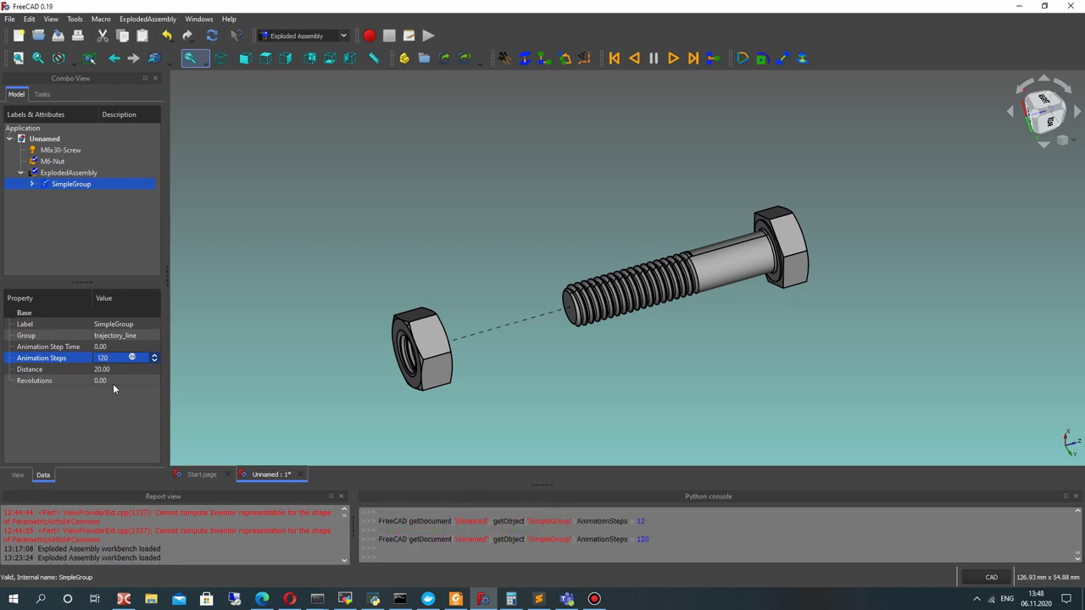
{"action": "left_click", "coordinate": [113, 347]}
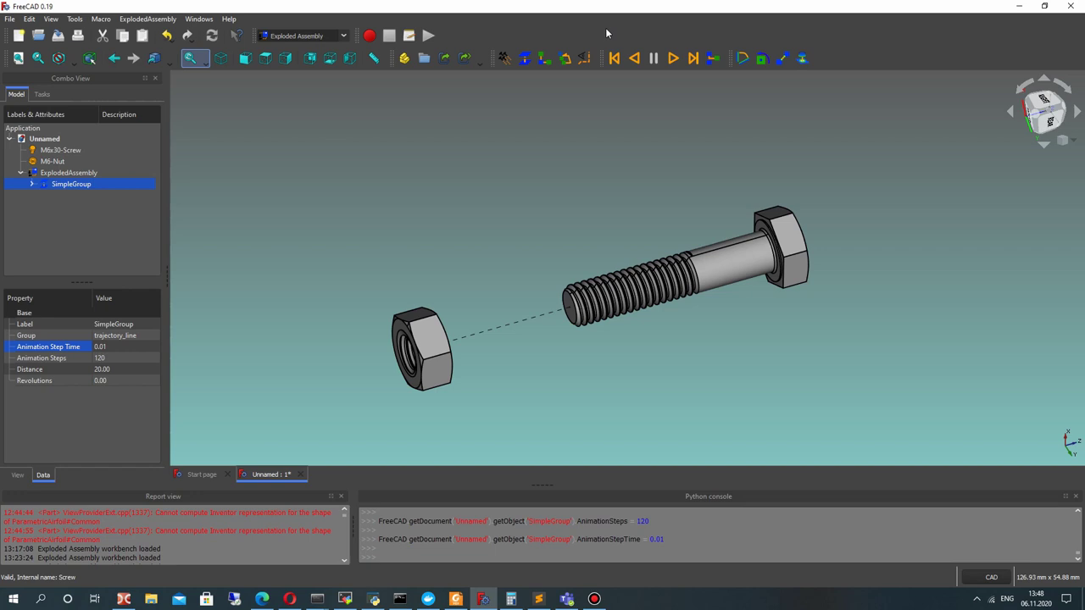
{"action": "left_click", "coordinate": [675, 59]}
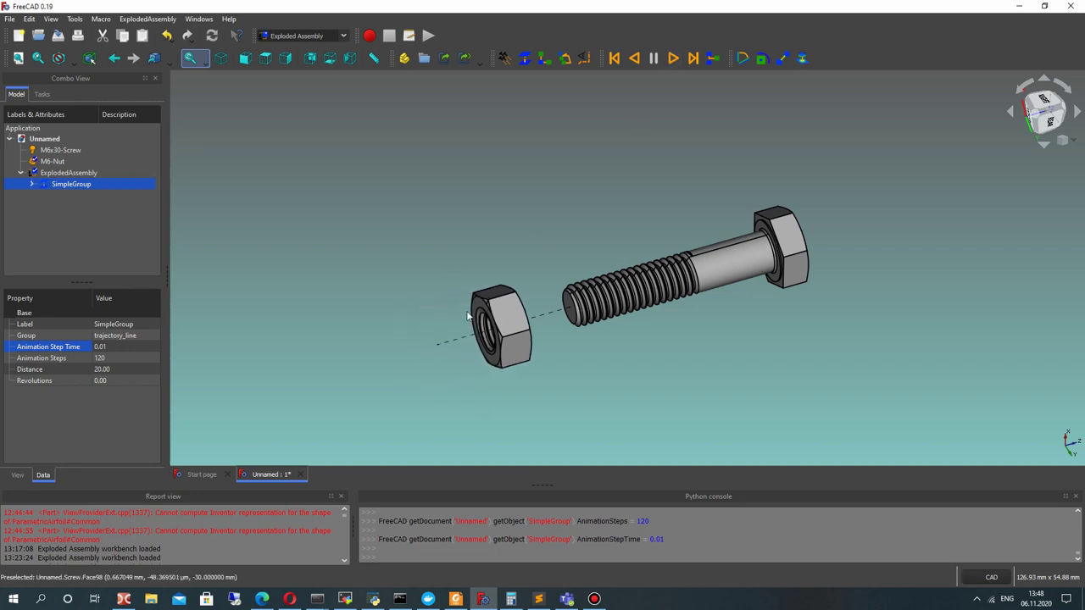
{"action": "left_click", "coordinate": [632, 58]}
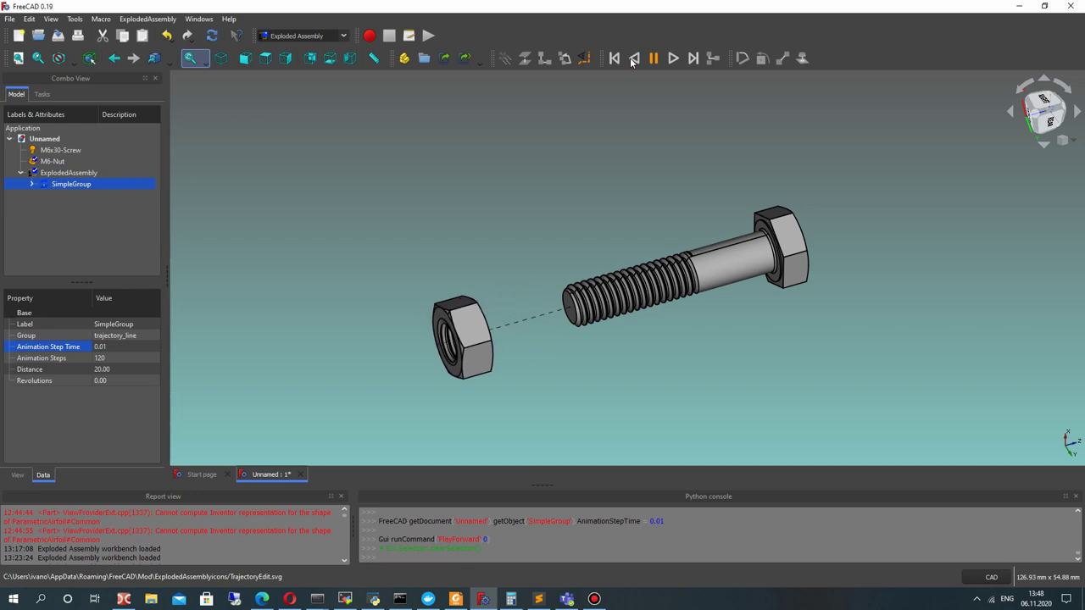
{"action": "left_click", "coordinate": [669, 59]}
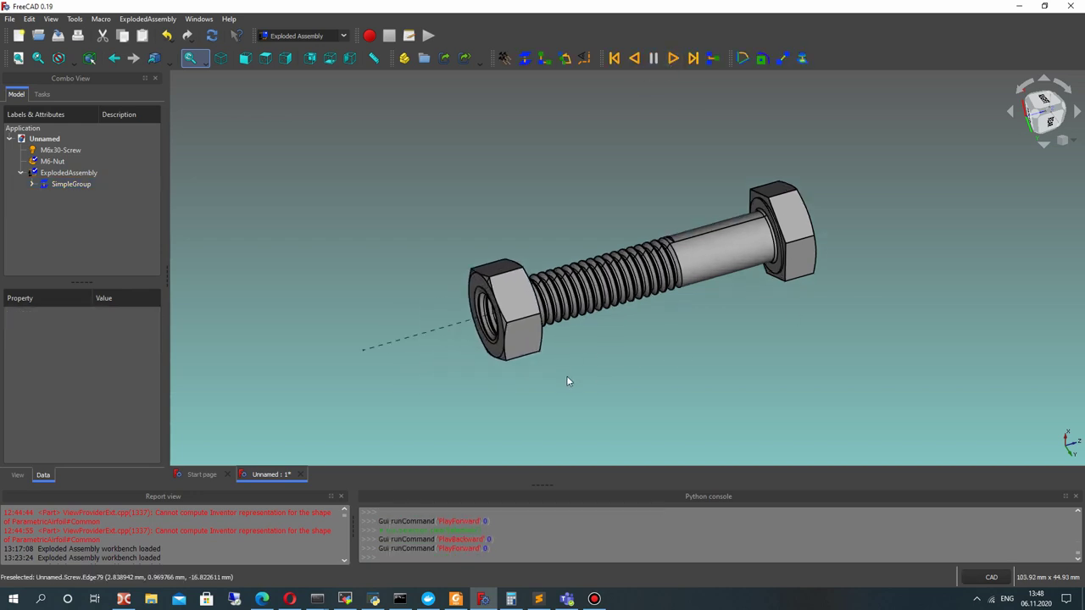
Orbit and zoom until the screw lies nearly horizontal, then select the M6-Nut.
{"action": "middle_click_drag", "start_coordinate": [568, 380], "coordinate": [573, 227]}
{"action": "scroll", "coordinate": [573, 227], "scroll_direction": "up", "scroll_amount": 5}
{"action": "scroll", "coordinate": [599, 238], "scroll_direction": "down", "scroll_amount": 2}
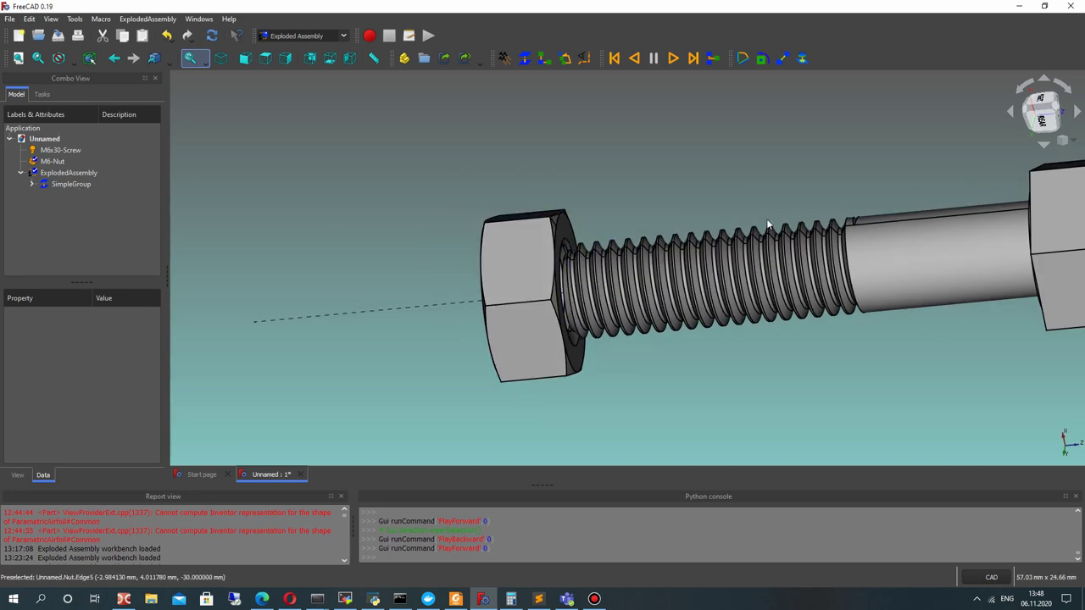
{"action": "middle_click_drag", "start_coordinate": [721, 326], "coordinate": [710, 265]}
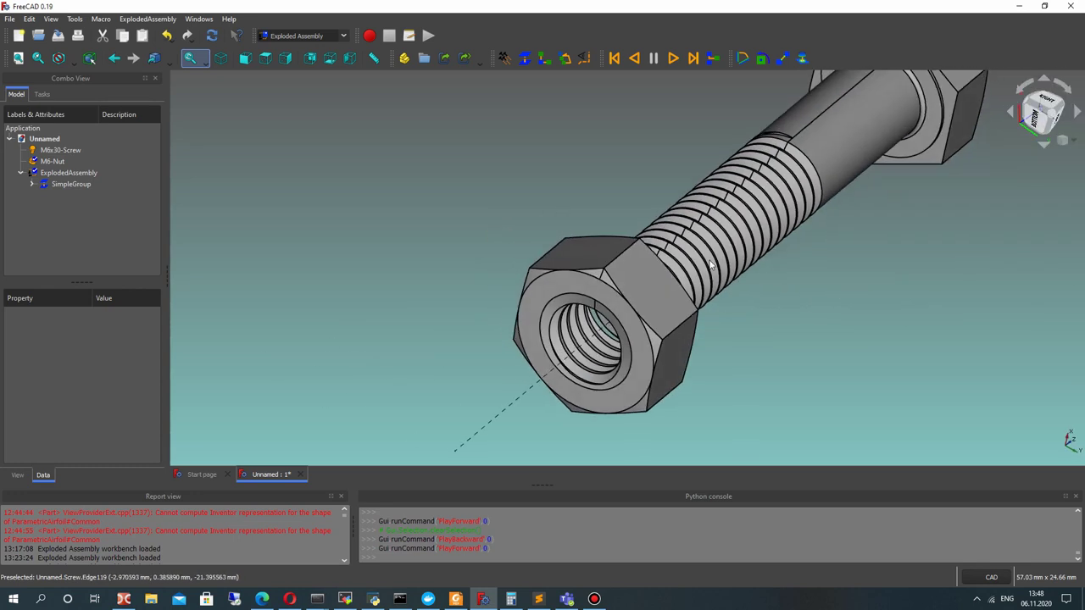
{"action": "mouse_move", "coordinate": [843, 256]}
{"action": "middle_mouse_down"}
{"action": "mouse_move", "coordinate": [785, 275]}
{"action": "mouse_move", "coordinate": [739, 331]}
{"action": "mouse_move", "coordinate": [730, 315]}
{"action": "mouse_move", "coordinate": [603, 275]}
{"action": "middle_mouse_up"}
{"action": "scroll", "coordinate": [603, 275], "scroll_direction": "up", "scroll_amount": 3}
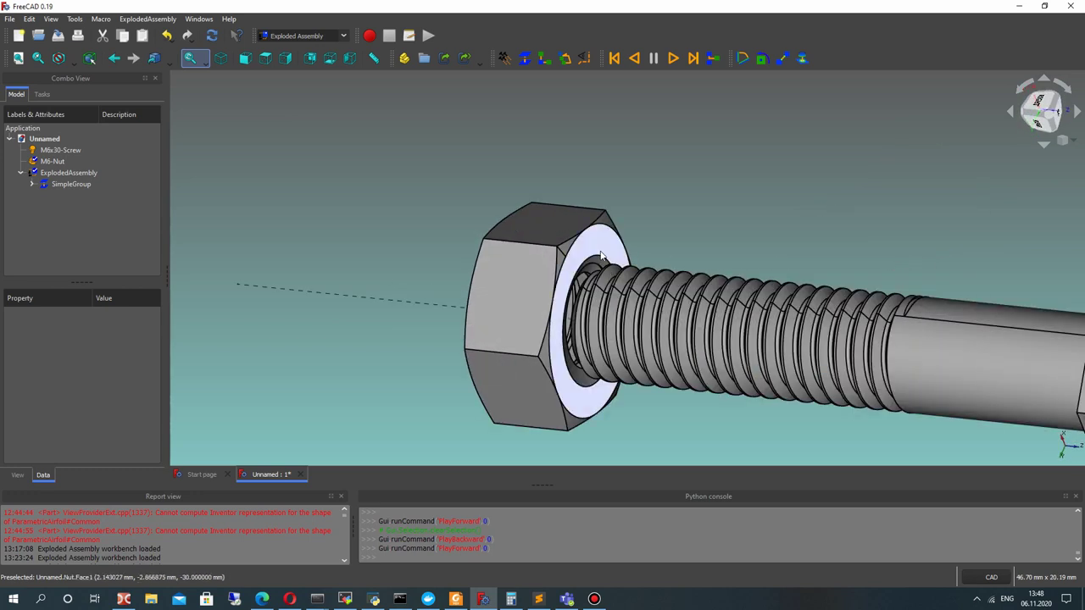
{"action": "left_click", "coordinate": [562, 312]}
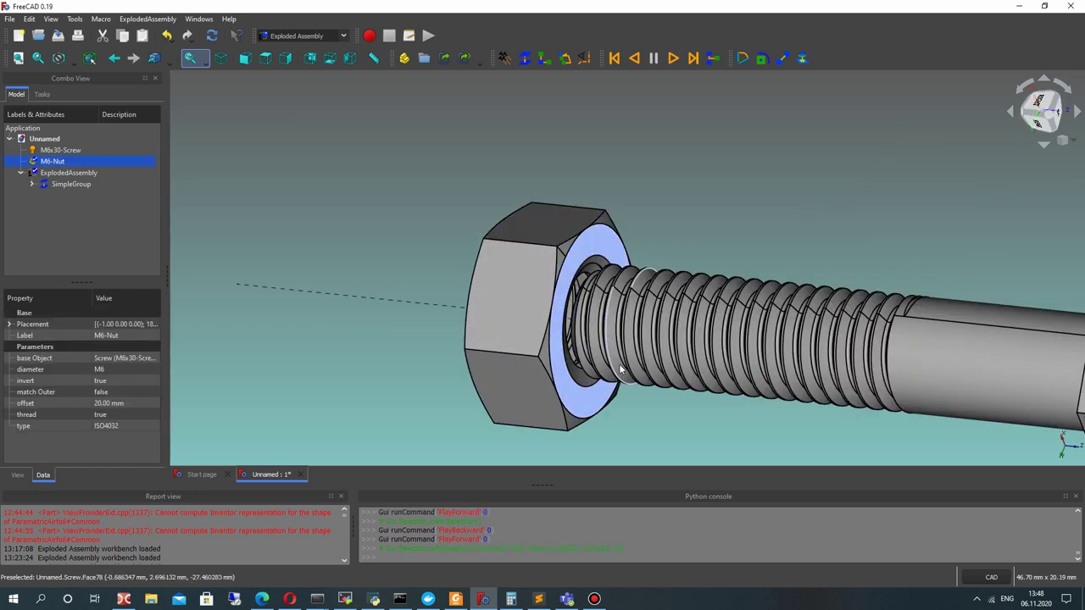
{"action": "scroll", "coordinate": [619, 363], "scroll_direction": "down", "scroll_amount": 3}
Create SimpleGroup001 with 120 steps, 0.01 step time, 20 mm distance, 2 revolutions, and play it.
{"action": "left_click", "coordinate": [526, 58]}
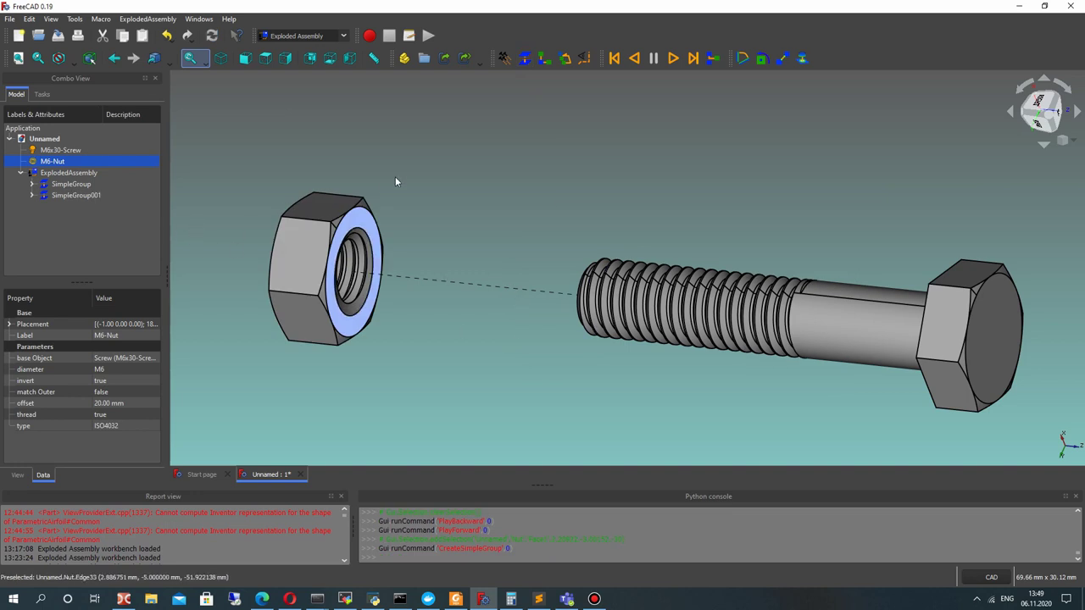
{"action": "left_click", "coordinate": [76, 185]}
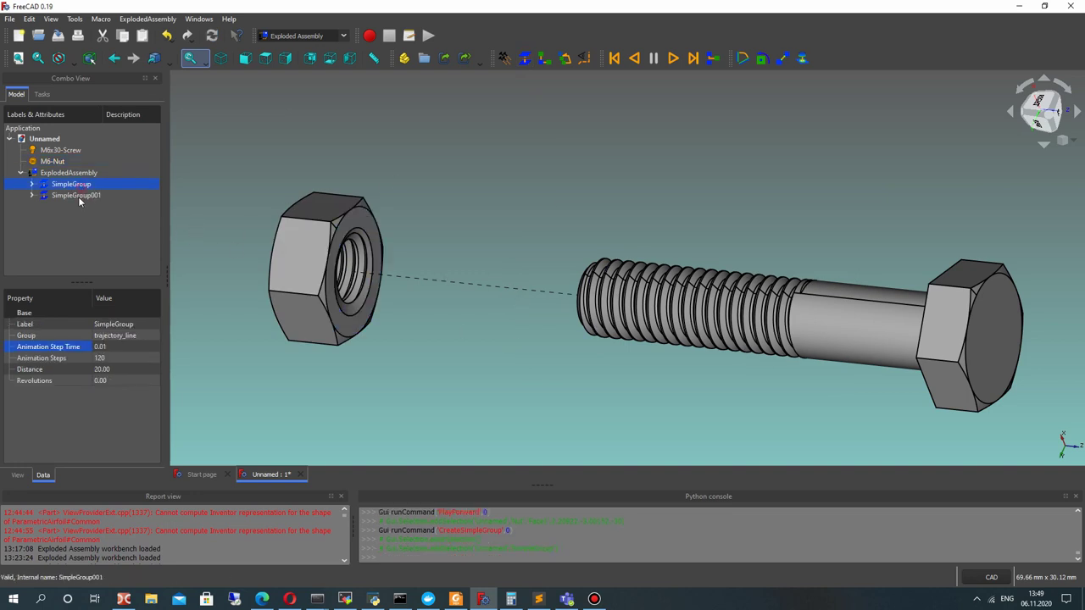
{"action": "left_click", "coordinate": [103, 359]}
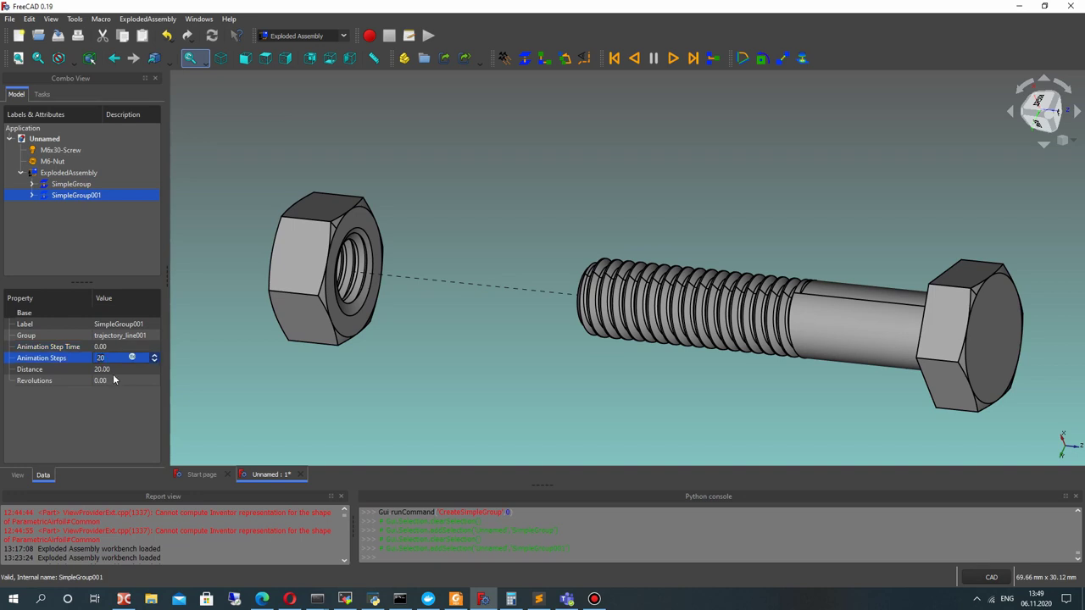
{"action": "type", "text": "15"}
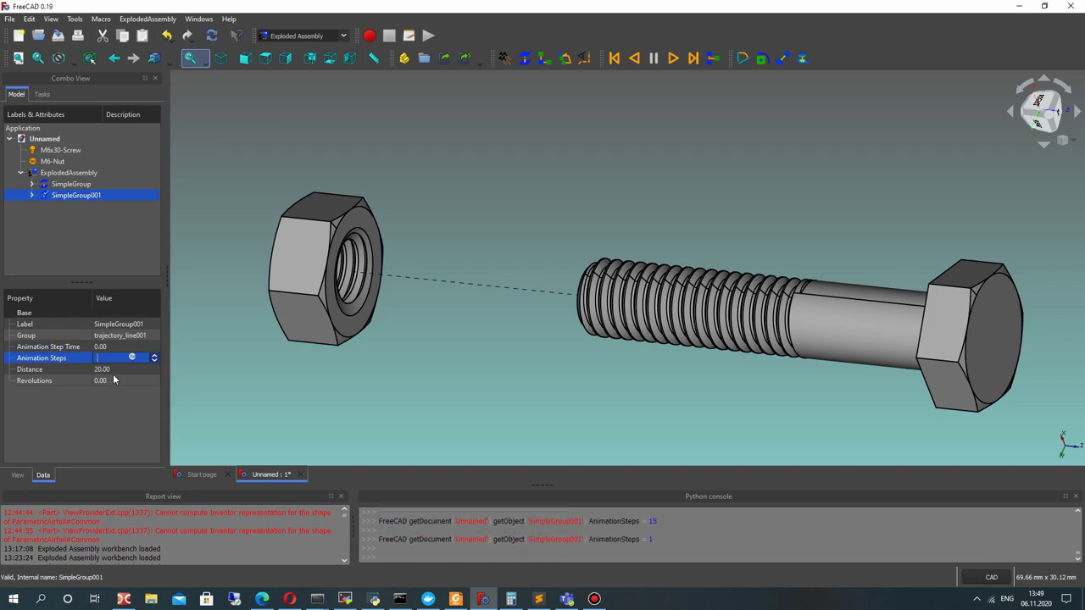
{"action": "left_click", "coordinate": [110, 345]}
{"action": "type", "text": "0.01"}
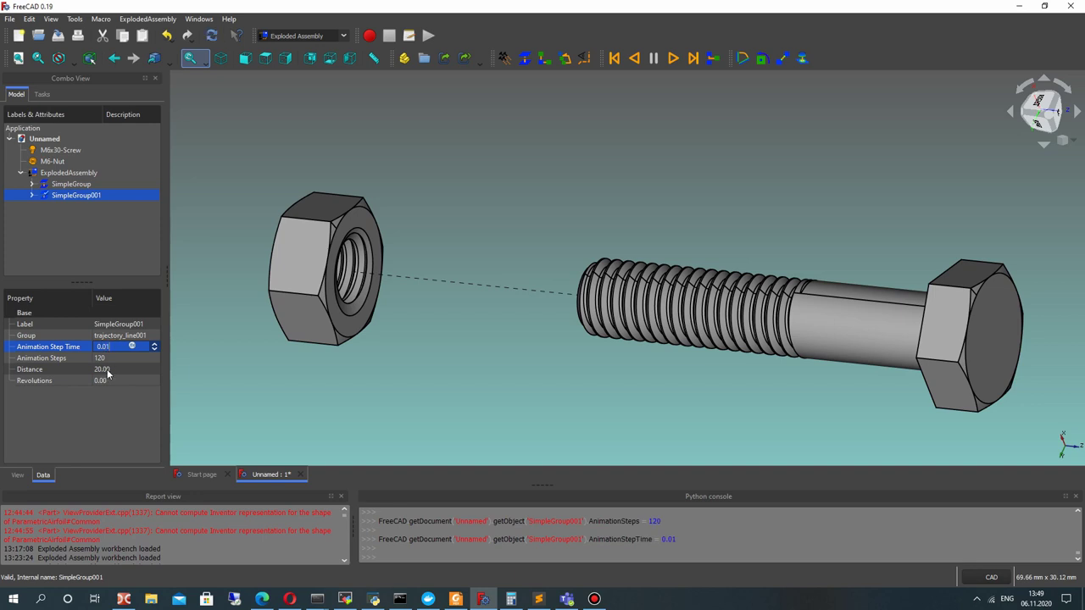
{"action": "left_click", "coordinate": [108, 370]}
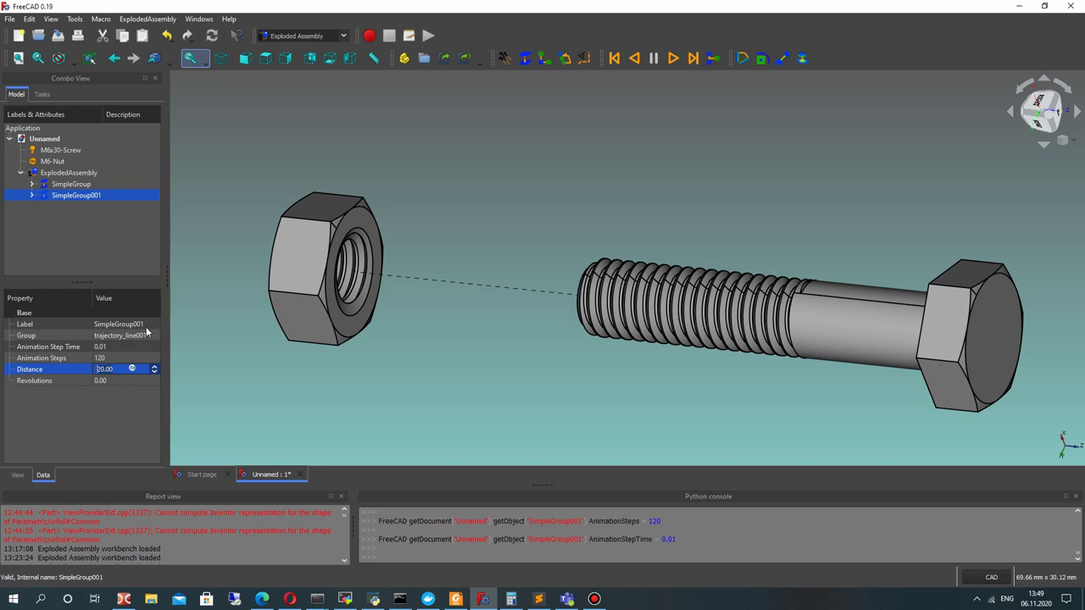
{"action": "left_click", "coordinate": [115, 380]}
{"action": "type", "text": "2"}
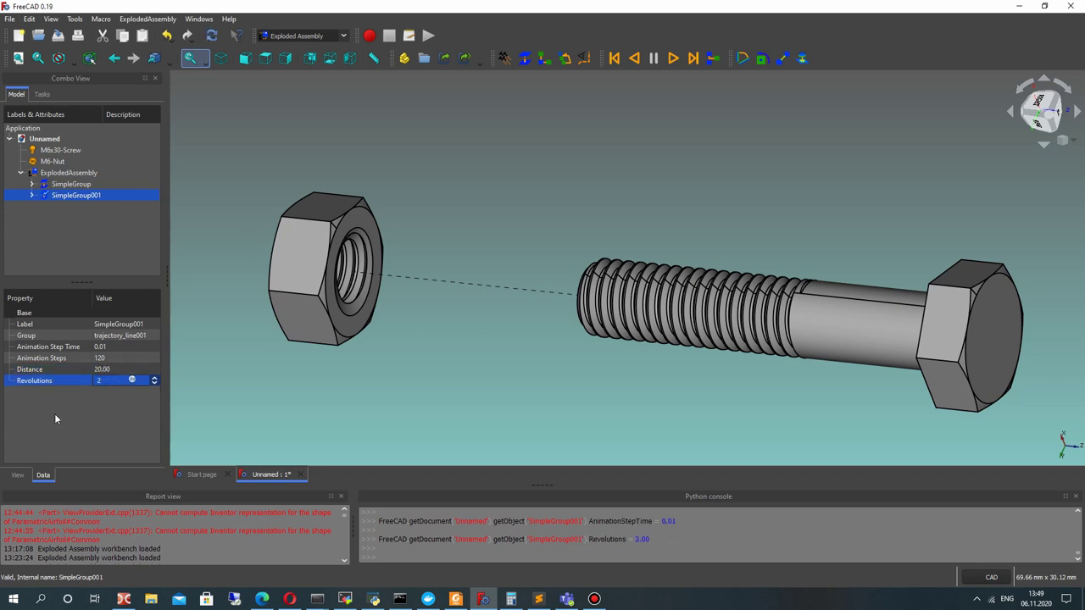
{"action": "left_click", "coordinate": [673, 58]}
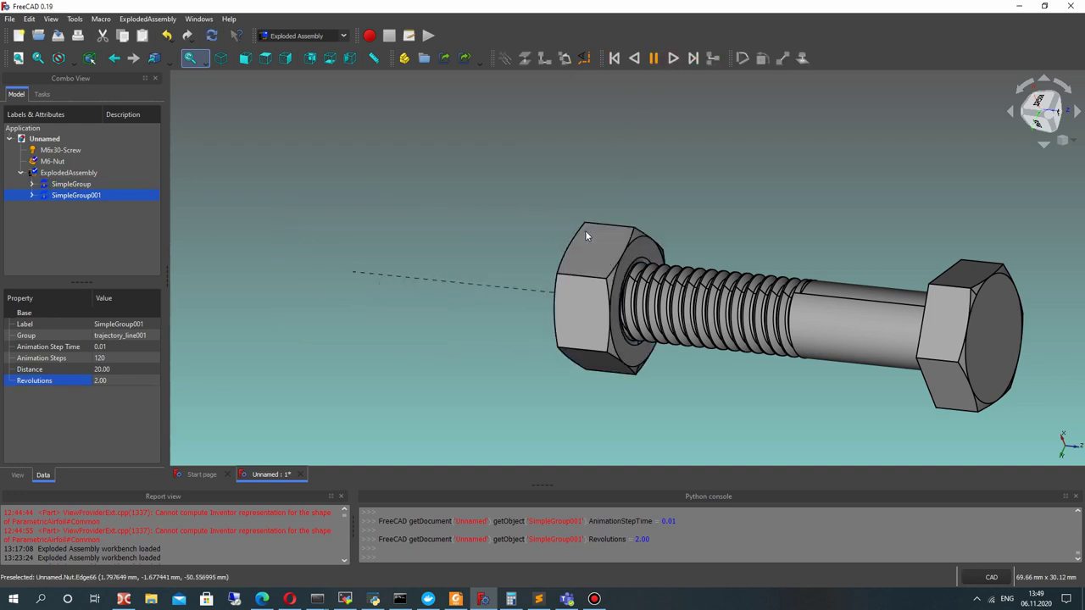
Set SimpleGroup001's Distance to 15 mm and replay the animation to thread the nut on.
{"action": "left_click", "coordinate": [586, 232]}
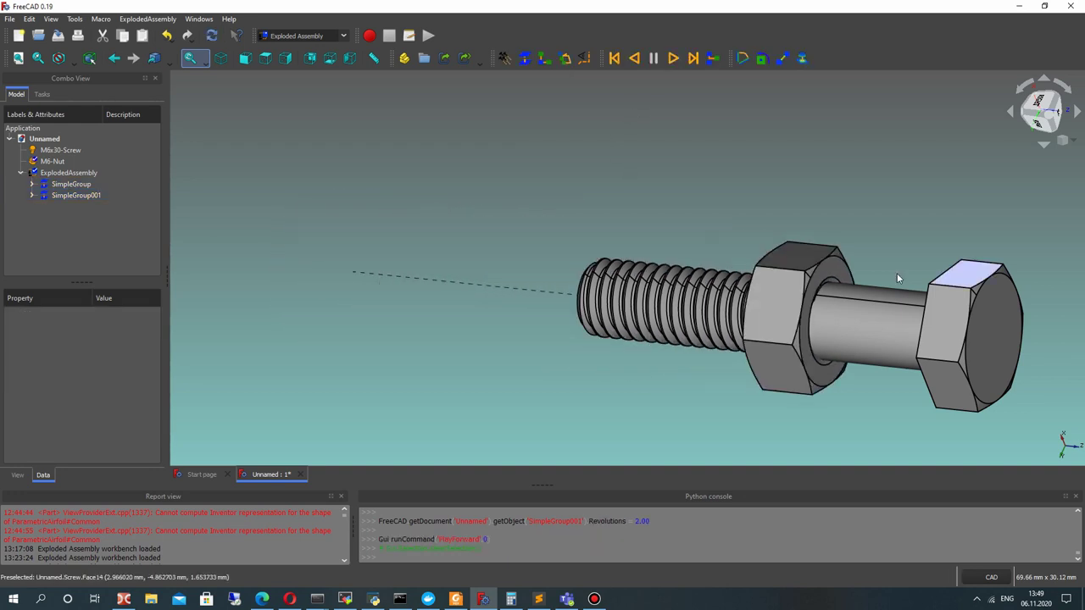
{"action": "left_click", "coordinate": [53, 195]}
{"action": "left_click", "coordinate": [108, 369]}
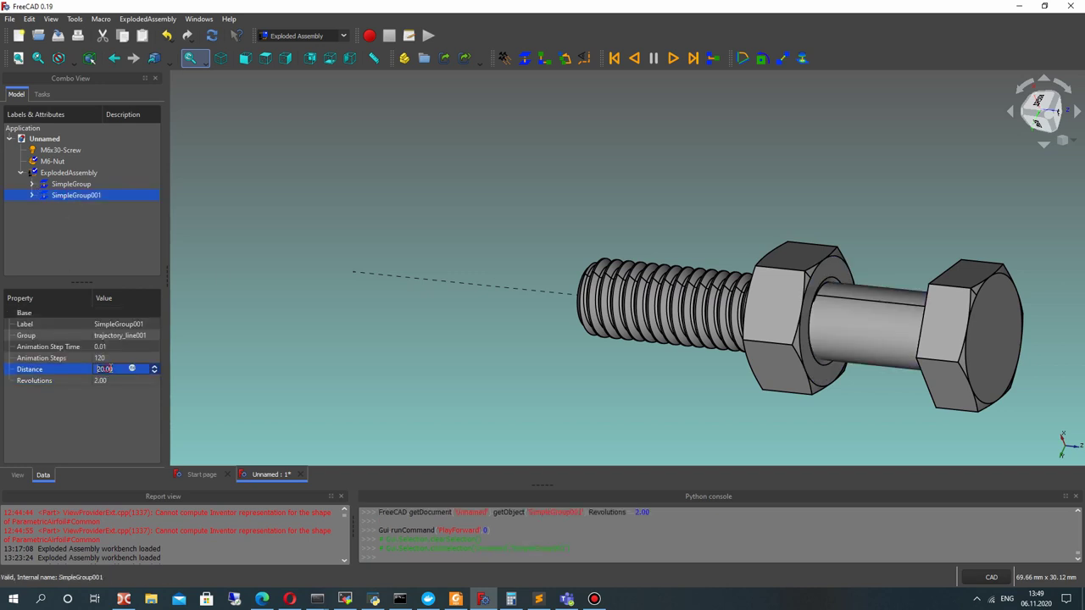
{"action": "type", "text": "15"}
{"action": "key", "text": "Return"}
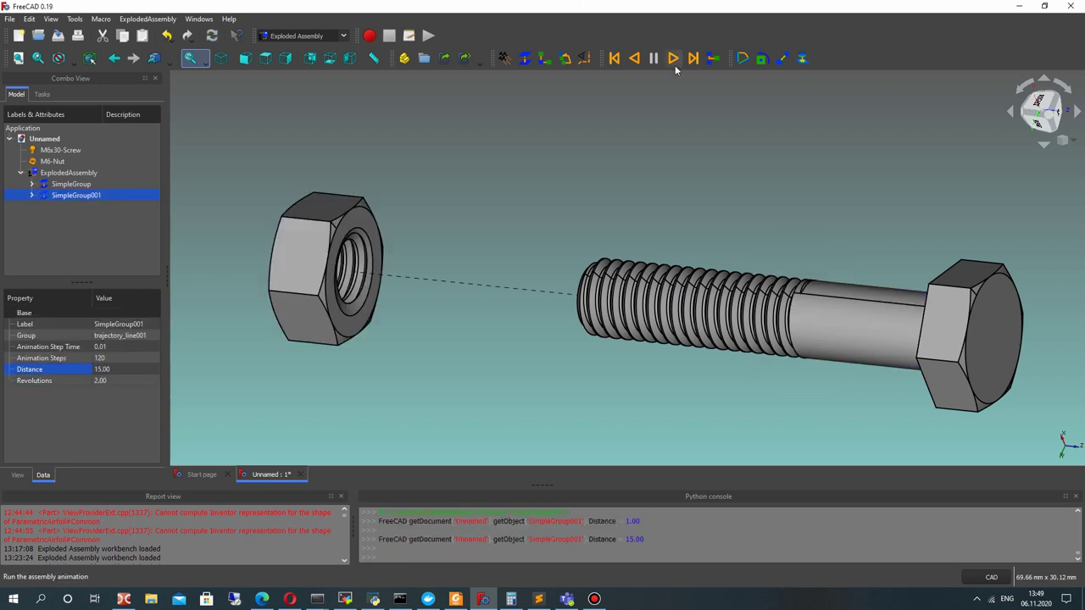
{"action": "left_click", "coordinate": [674, 66]}
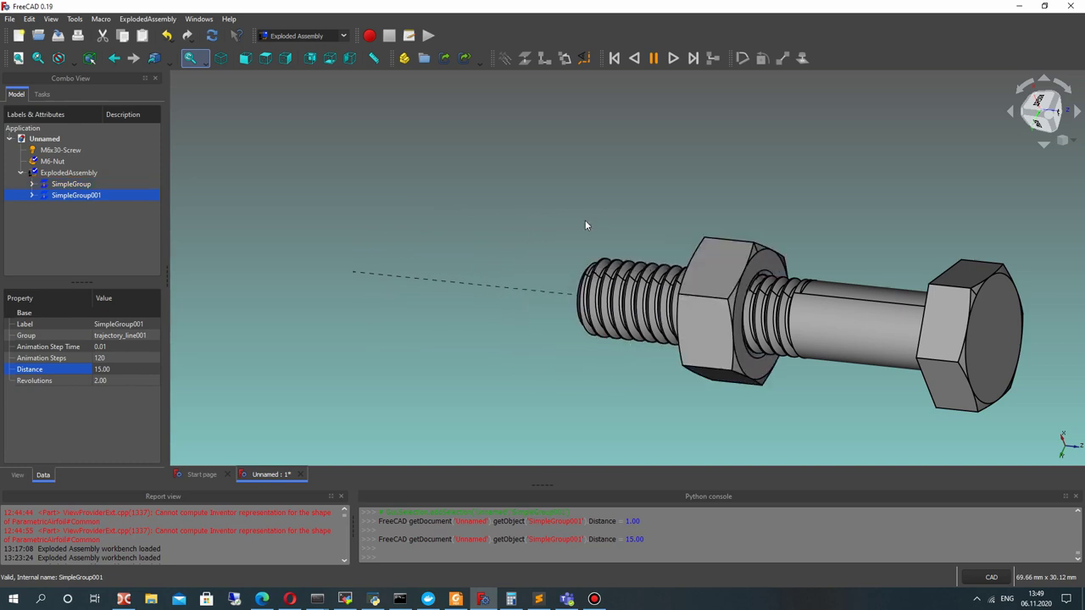
{"action": "middle_click_drag", "start_coordinate": [482, 295], "coordinate": [746, 349]}
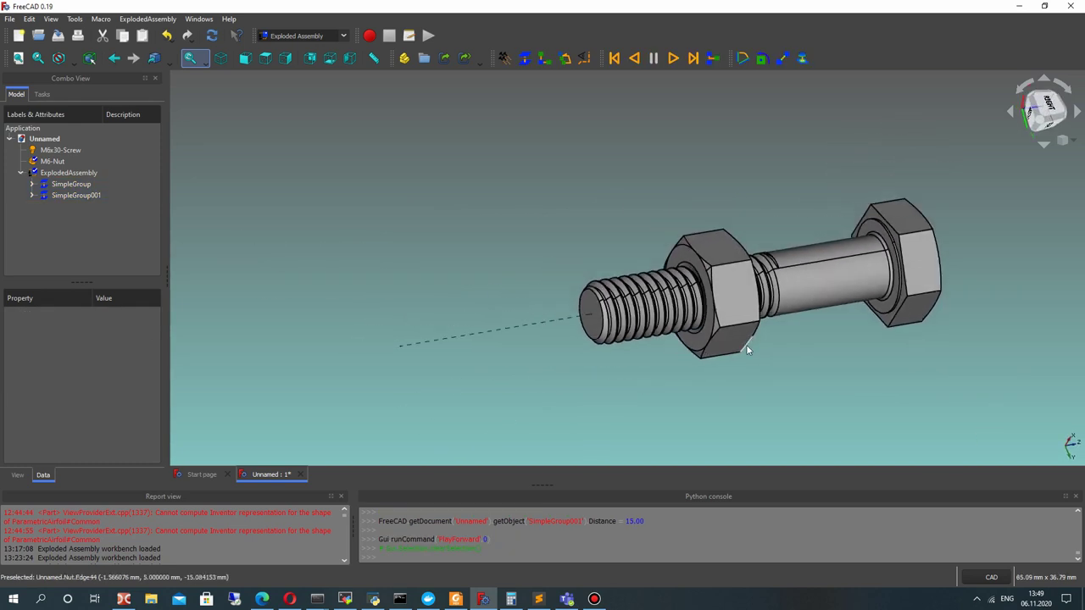
Play the animation in reverse to explode the nut, then orbit to inspect the parts.
{"action": "left_click", "coordinate": [634, 58]}
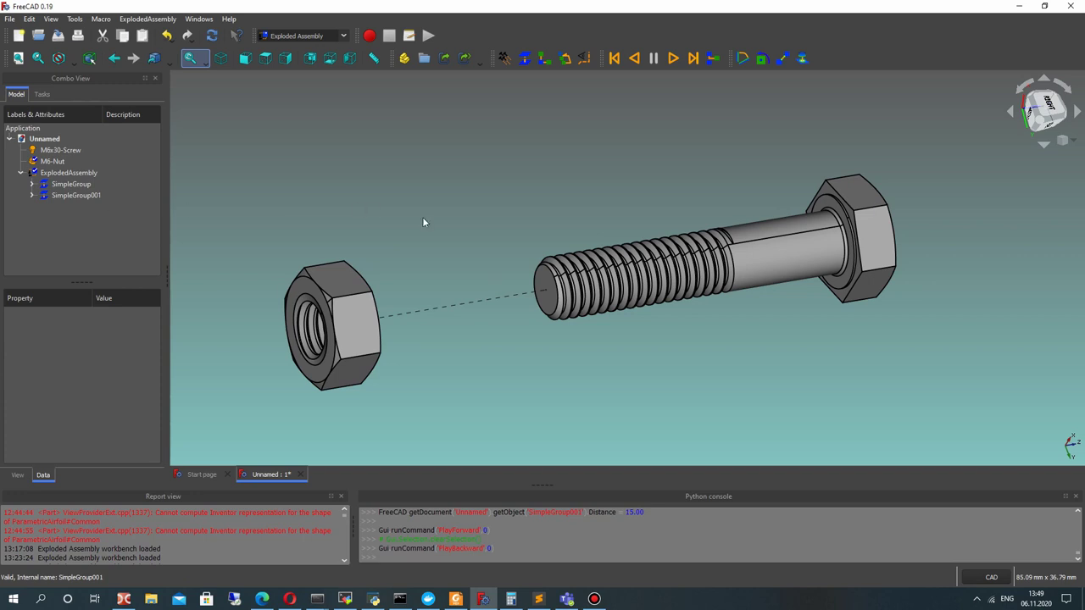
{"action": "scroll", "coordinate": [424, 222], "scroll_direction": "down", "scroll_amount": 1}
{"action": "mouse_move", "coordinate": [529, 266]}
{"action": "middle_mouse_down"}
{"action": "mouse_move", "coordinate": [310, 315]}
{"action": "mouse_move", "coordinate": [561, 344]}
{"action": "middle_mouse_up"}
{"action": "middle_click_drag", "start_coordinate": [454, 257], "coordinate": [714, 286]}
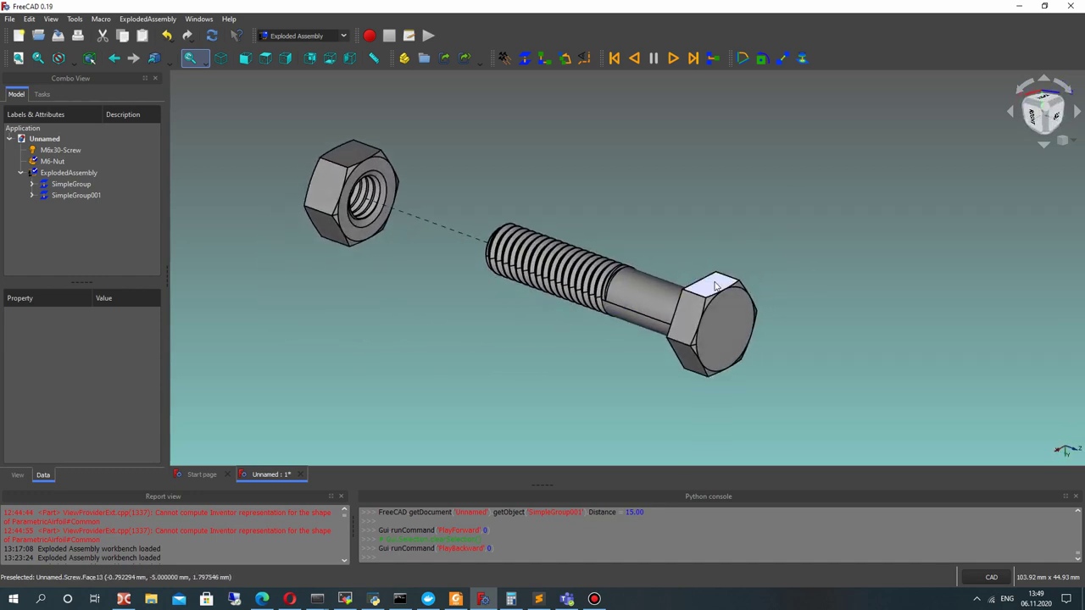
{"action": "middle_click_drag", "start_coordinate": [444, 317], "coordinate": [694, 322]}
Give SimpleGroup and SimpleGroup001 200 Animation Steps each and play the slower assembly forward.
{"action": "left_click", "coordinate": [94, 196]}
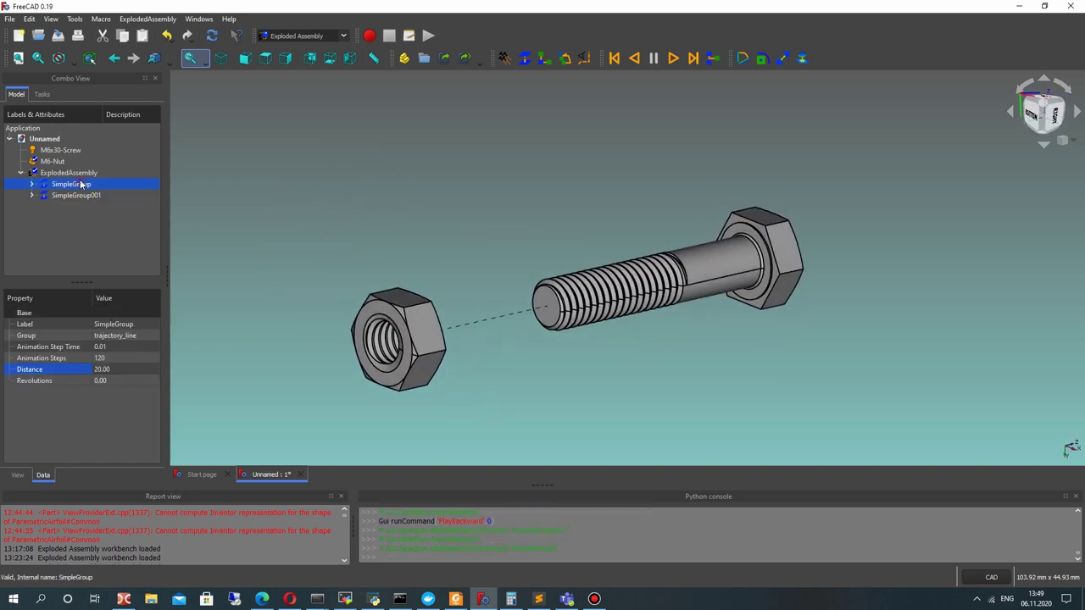
{"action": "left_click", "coordinate": [99, 346]}
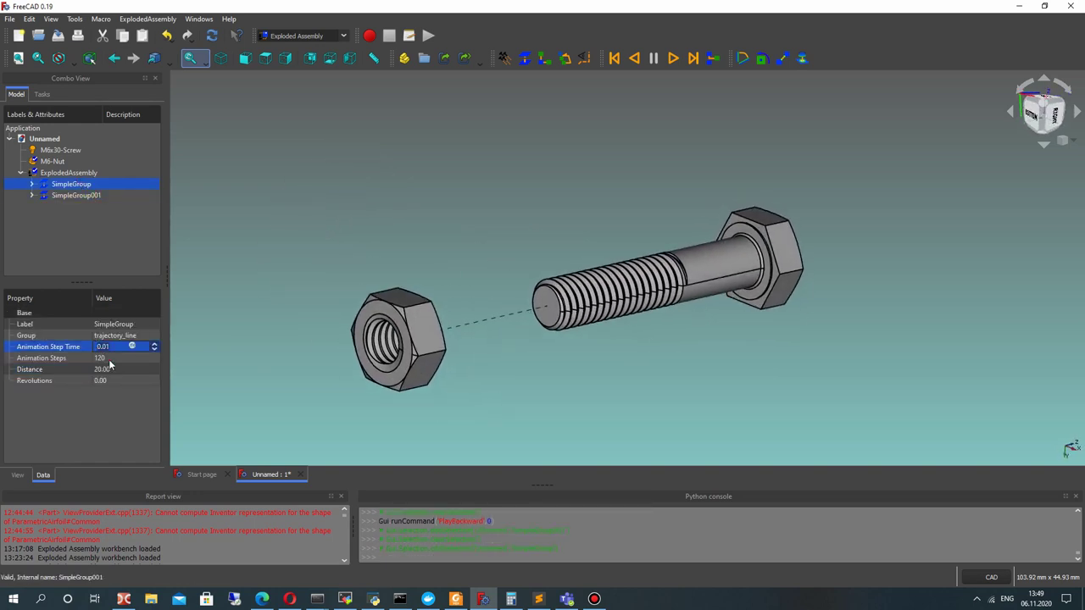
{"action": "left_click", "coordinate": [113, 357]}
{"action": "type", "text": "200"}
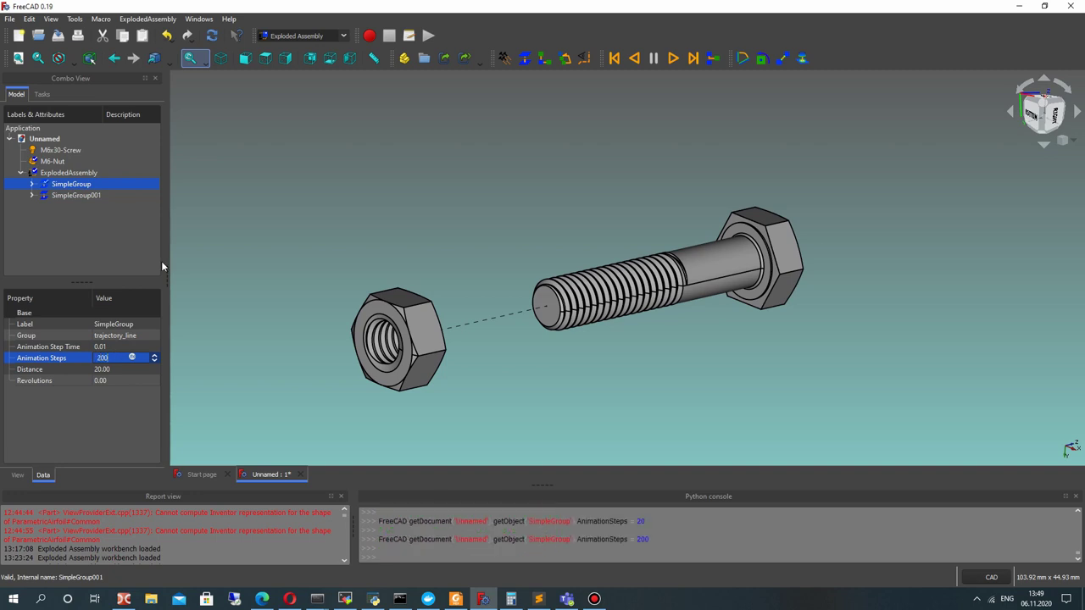
{"action": "left_click", "coordinate": [75, 194]}
{"action": "type", "text": "200"}
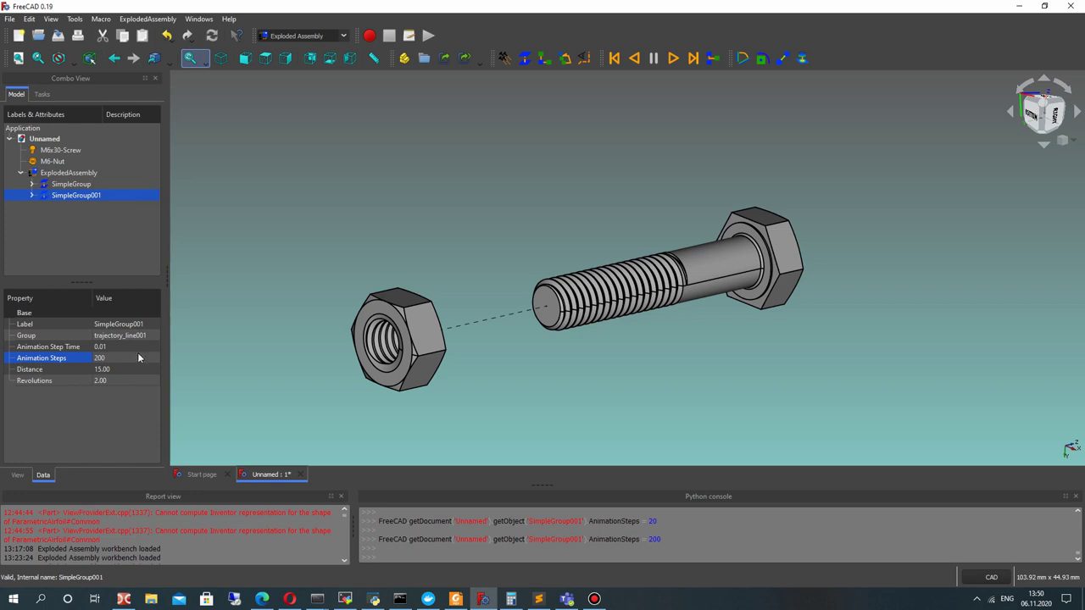
{"action": "left_click", "coordinate": [672, 61]}
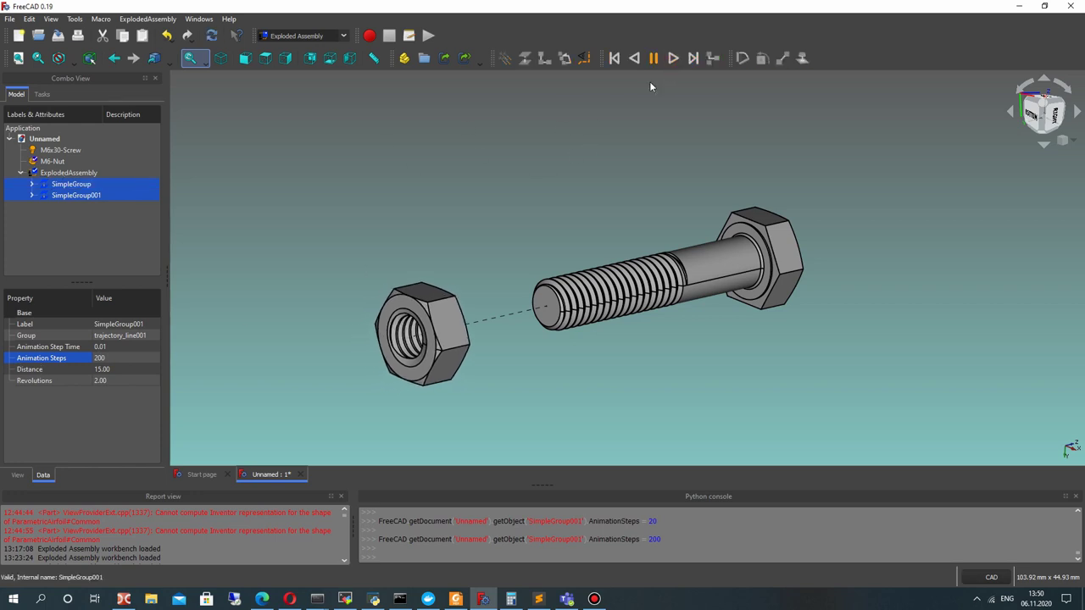
{"action": "left_click", "coordinate": [520, 386]}
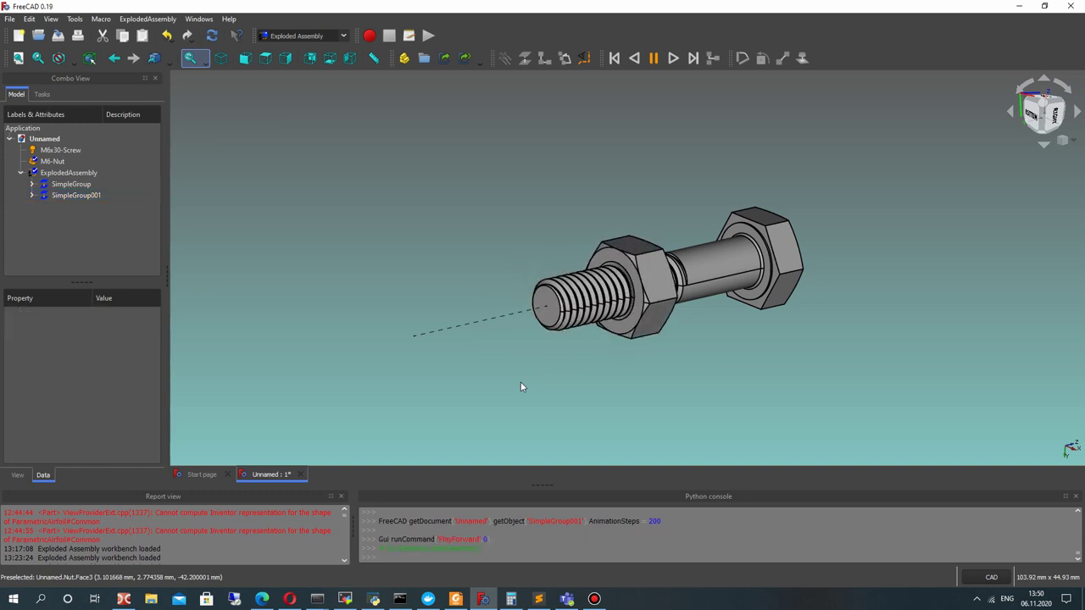